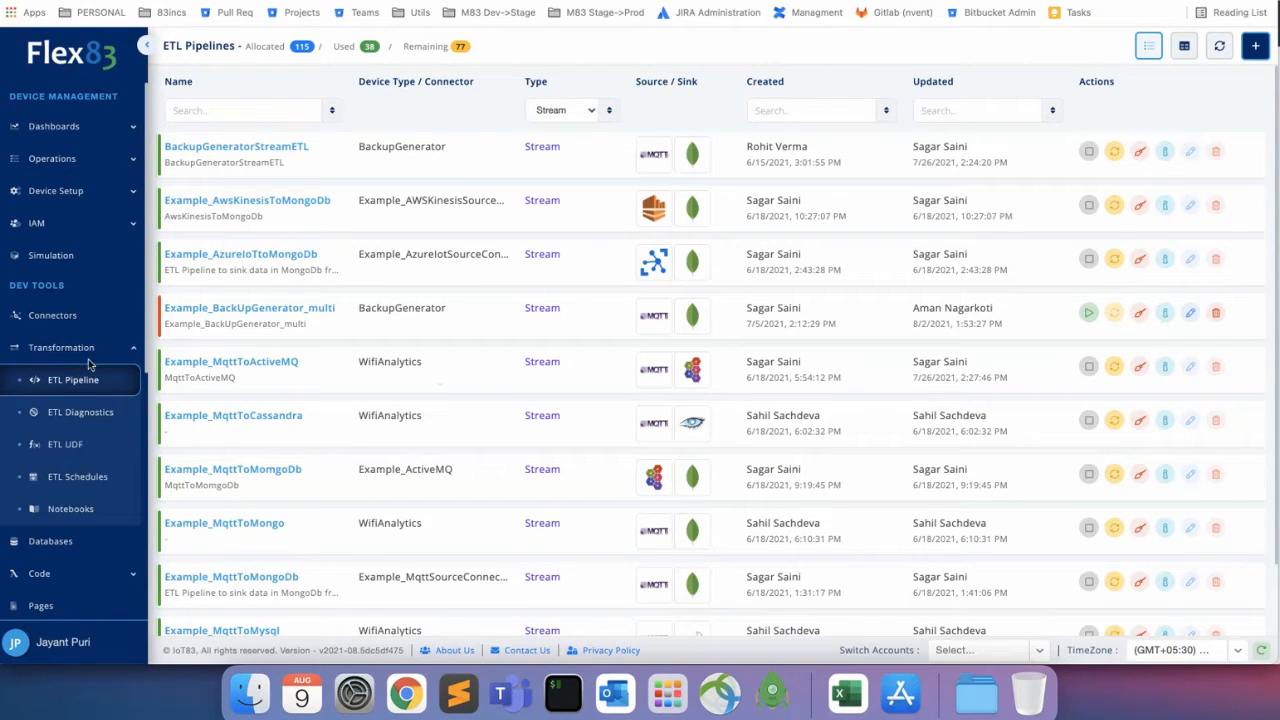
{"action": "scroll", "coordinate": [323, 363], "scroll_direction": "down", "scroll_amount": 2}
{"action": "scroll", "coordinate": [323, 363], "scroll_direction": "up", "scroll_amount": 2}
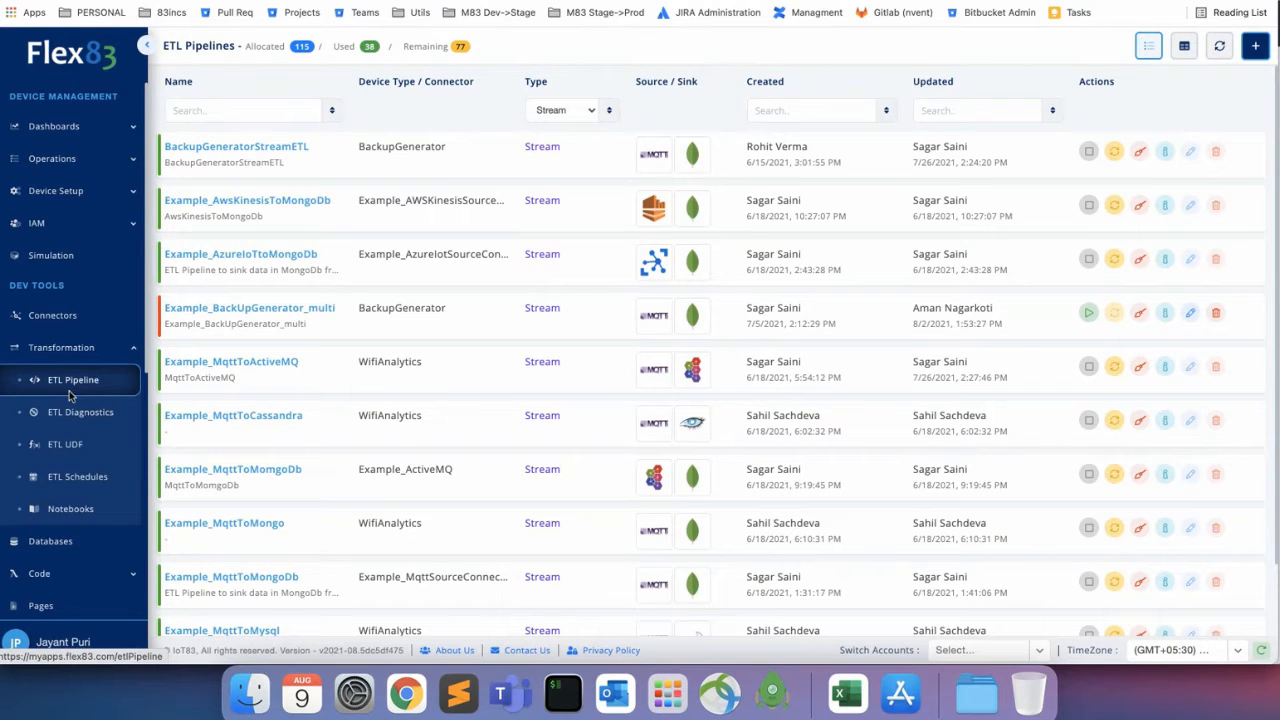
{"action": "left_click", "coordinate": [60, 316]}
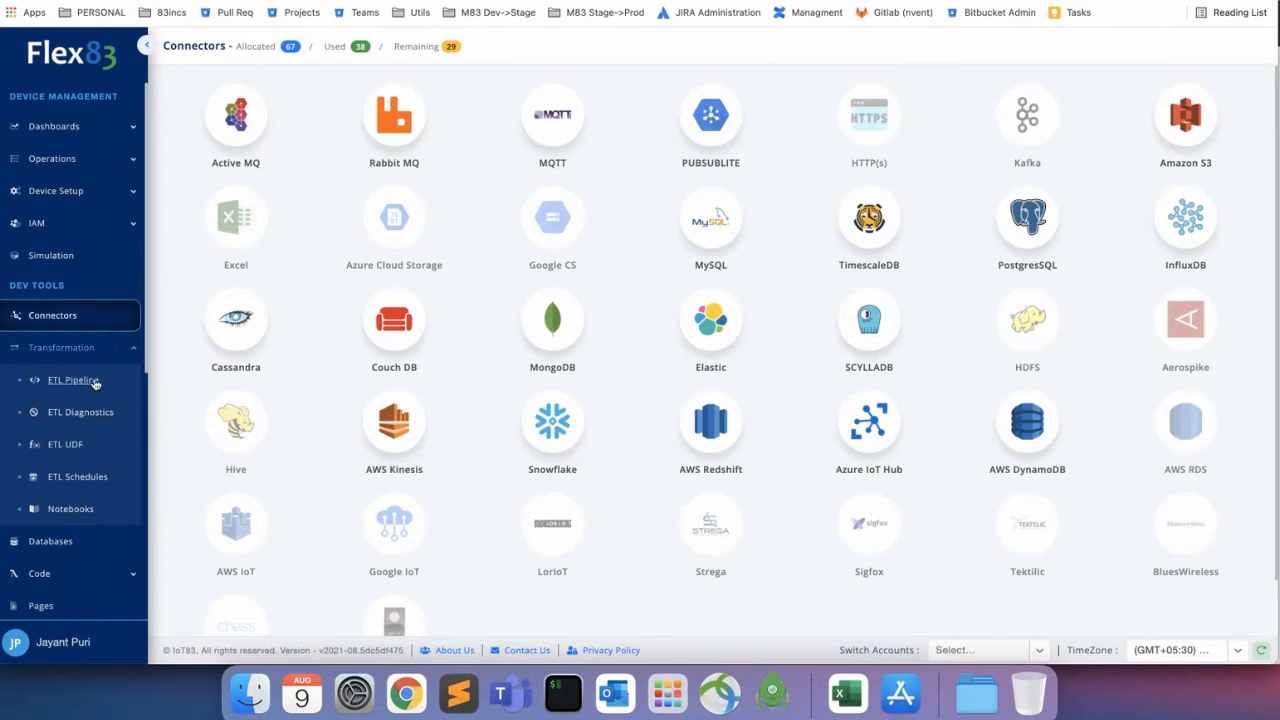
{"action": "left_click", "coordinate": [90, 381]}
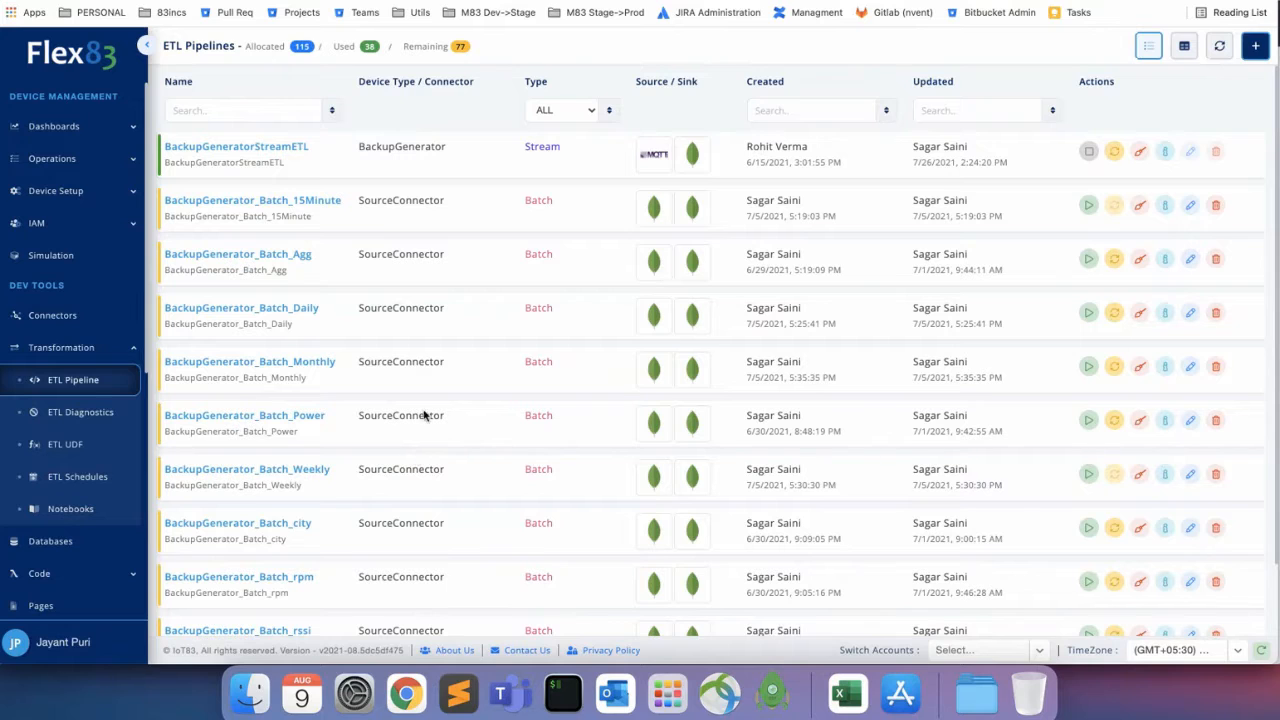
{"action": "left_click", "coordinate": [556, 114]}
{"action": "left_click", "coordinate": [552, 126]}
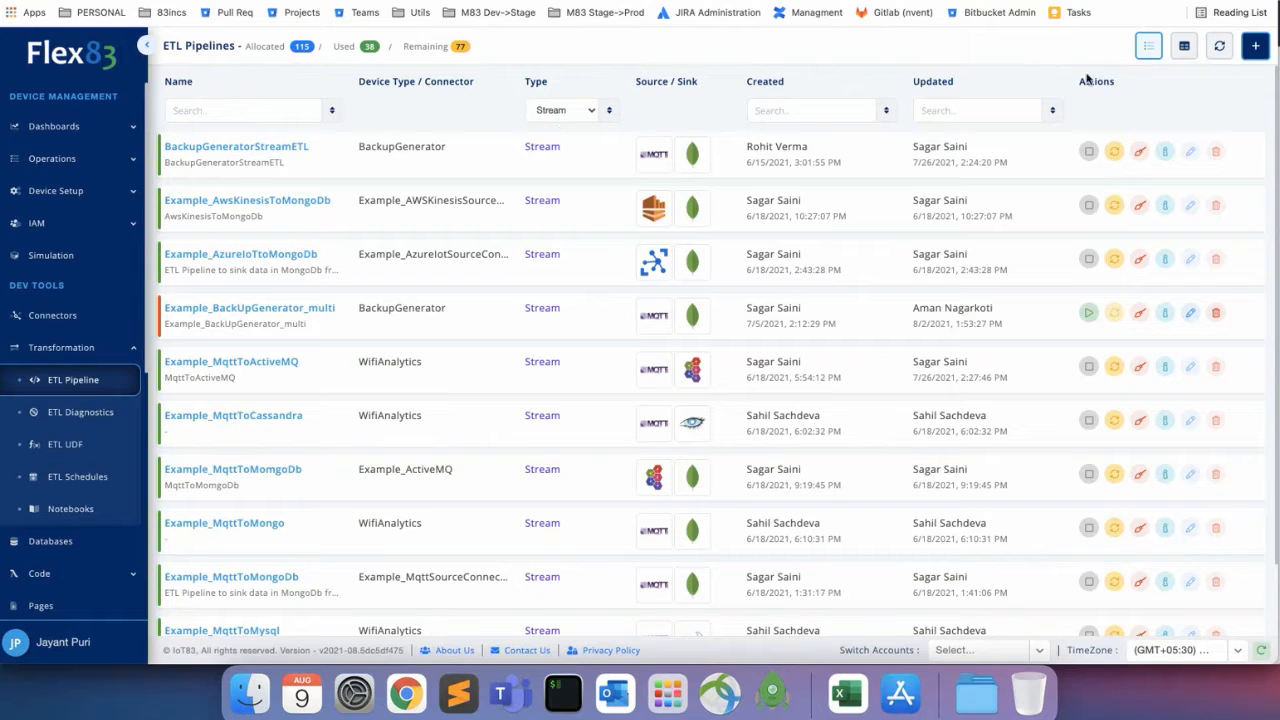
Preview the blank new-pipeline form, then return to the ETL Pipelines list of all types.
{"action": "left_click", "coordinate": [1263, 51]}
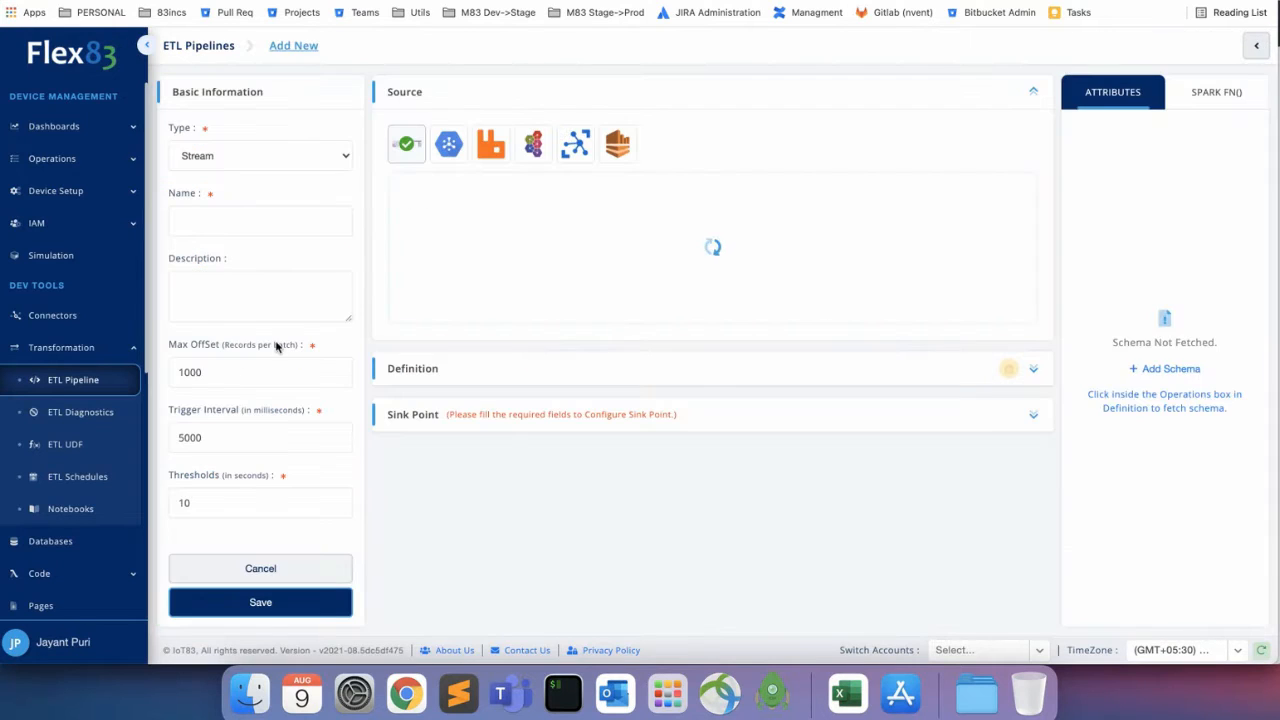
{"action": "scroll", "coordinate": [514, 480], "scroll_direction": "down", "scroll_amount": 6}
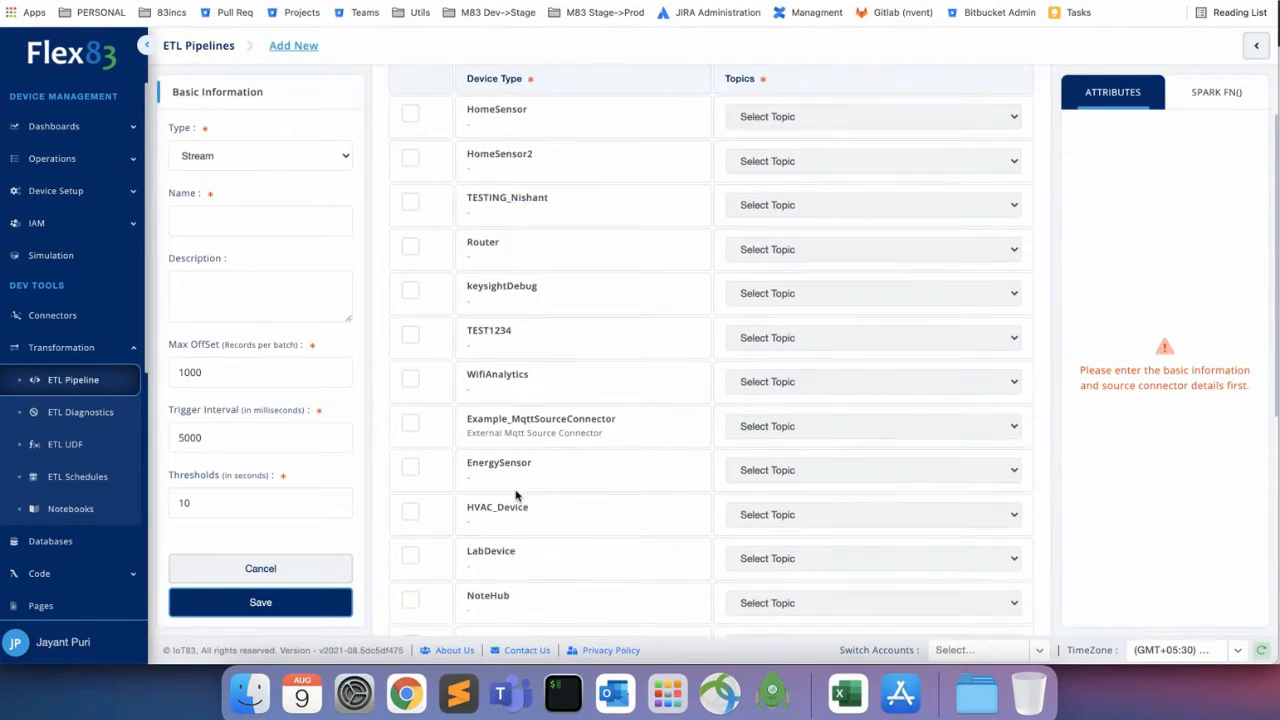
{"action": "scroll", "coordinate": [517, 494], "scroll_direction": "up", "scroll_amount": 6}
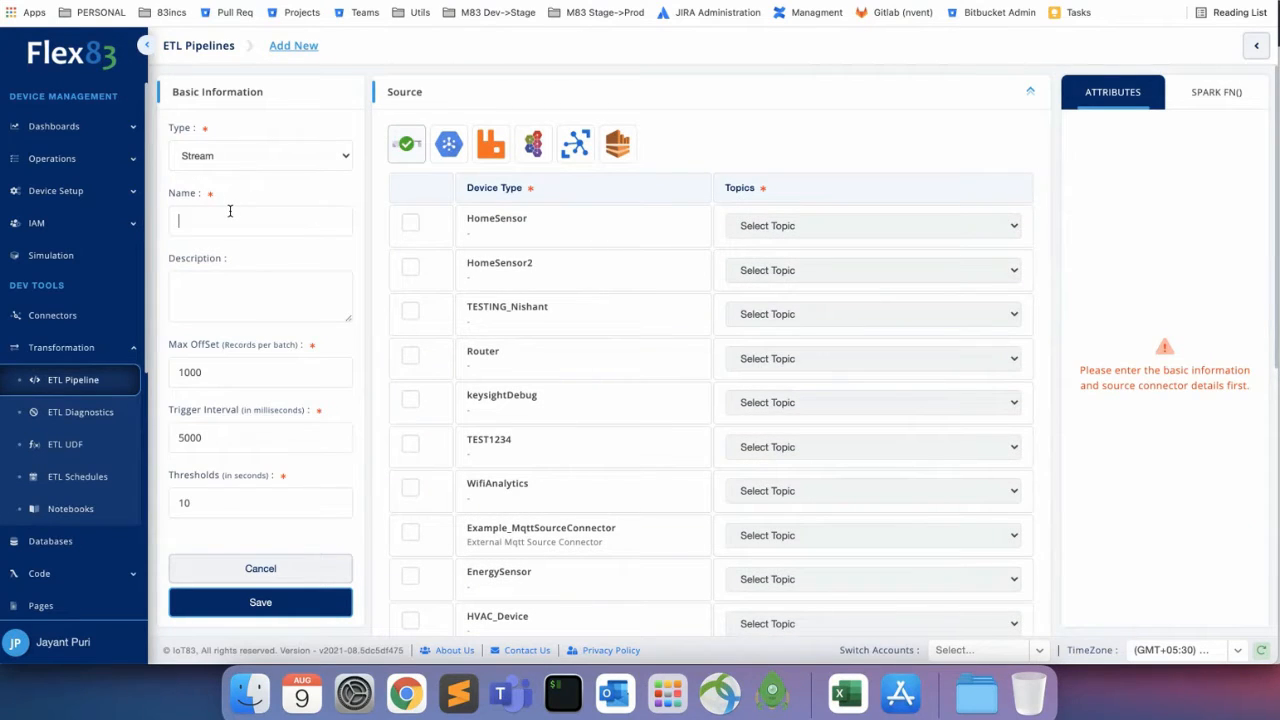
{"action": "left_click", "coordinate": [199, 46]}
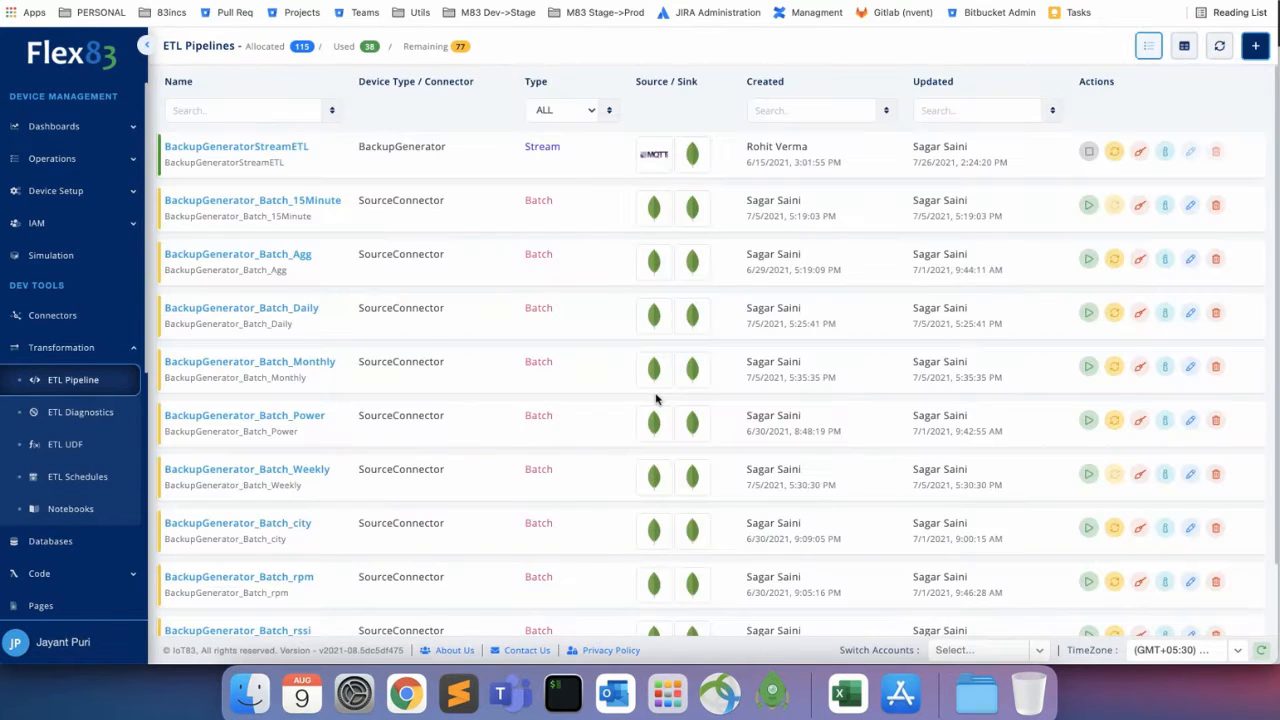
{"action": "left_click", "coordinate": [584, 110]}
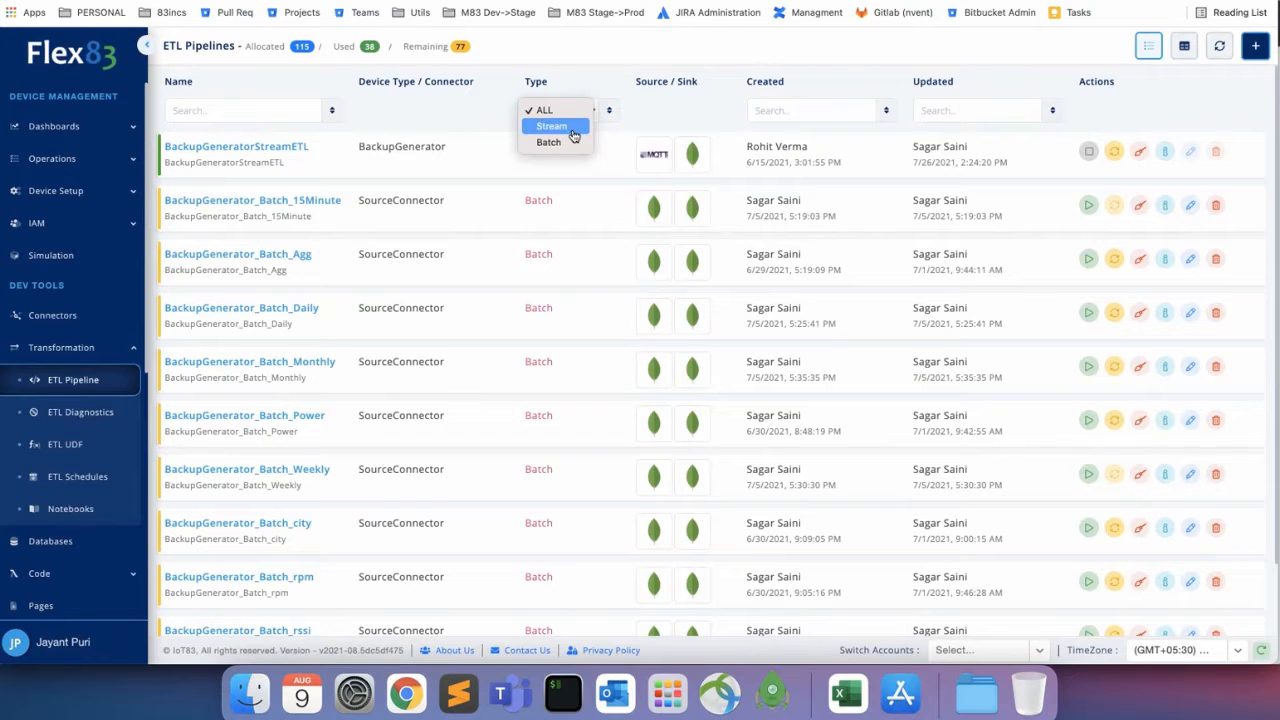
Filter to Stream pipelines and view Example_BackUpGenerator_multi's run statistics for the last 30 minutes.
{"action": "left_click", "coordinate": [574, 133]}
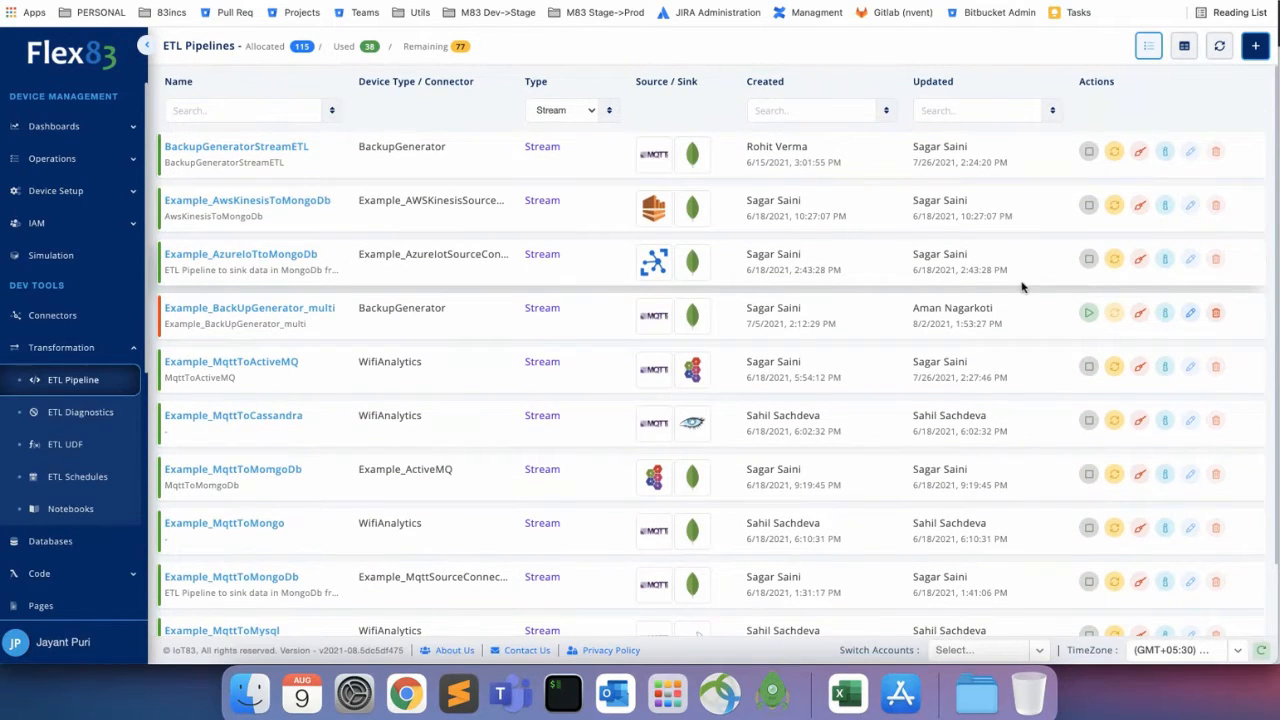
{"action": "left_click", "coordinate": [1164, 314]}
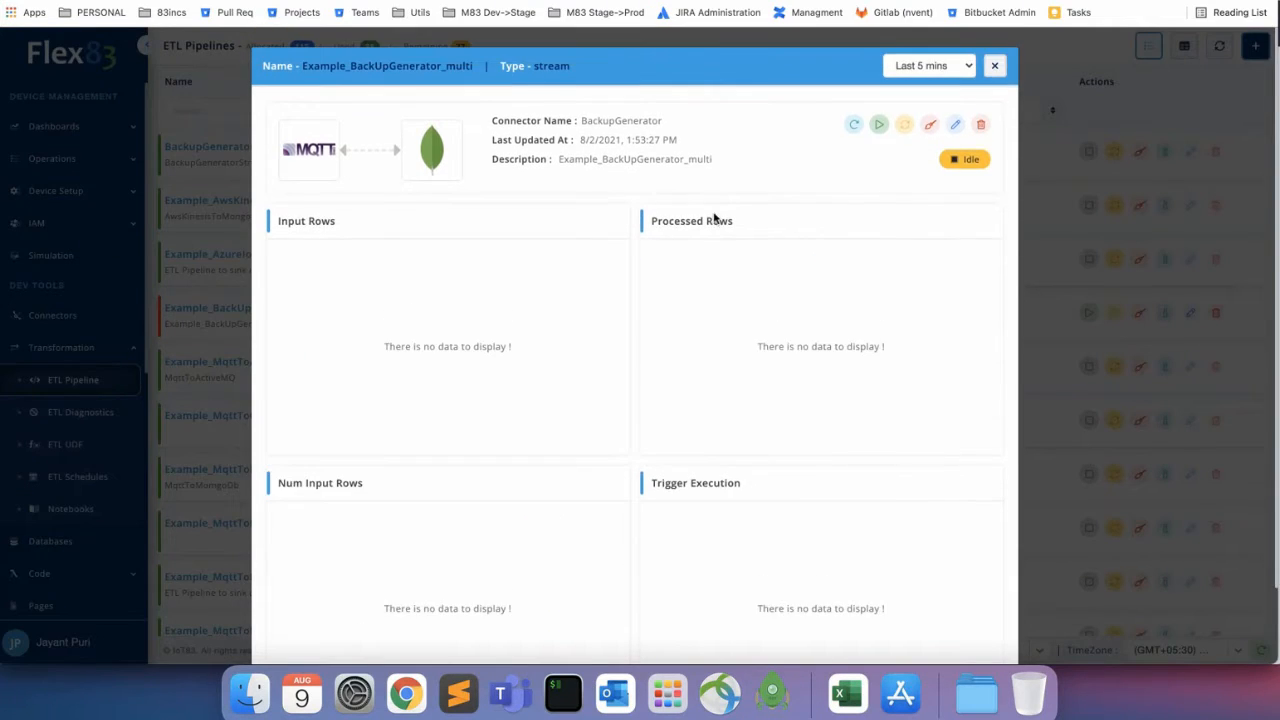
{"action": "left_click", "coordinate": [916, 68]}
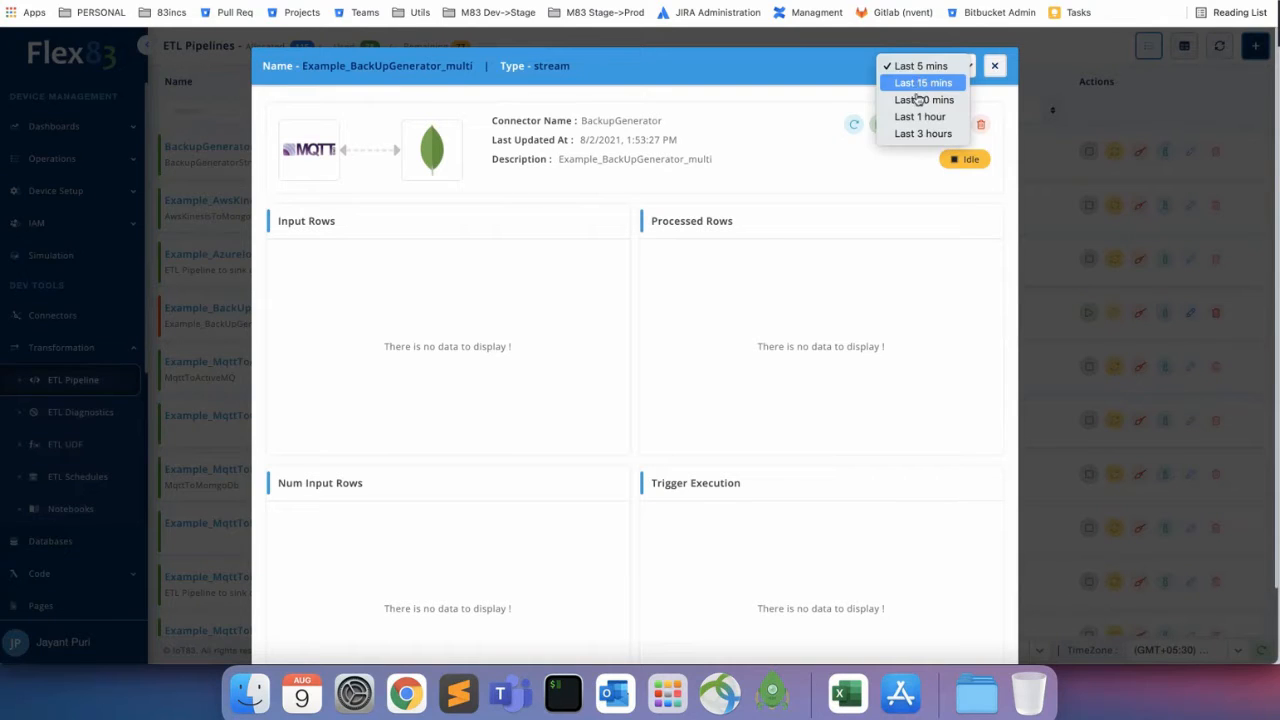
{"action": "left_click", "coordinate": [918, 100]}
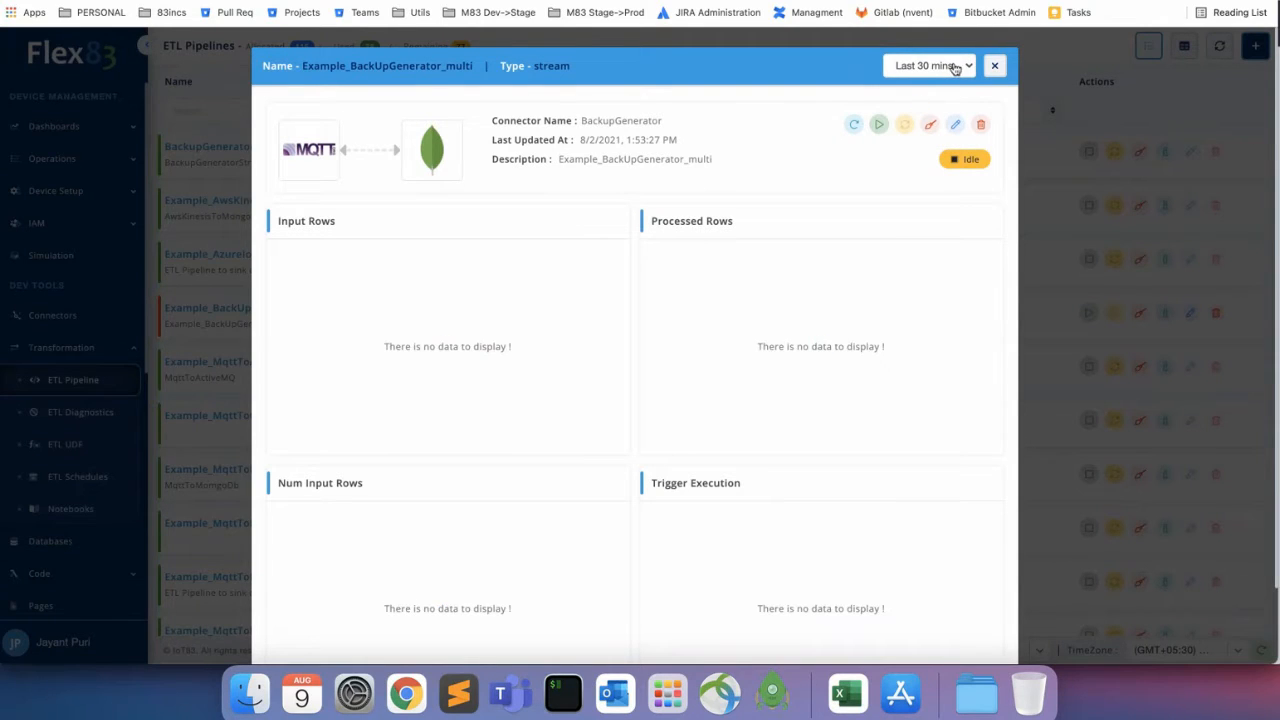
{"action": "left_click", "coordinate": [953, 66]}
{"action": "left_click", "coordinate": [995, 66]}
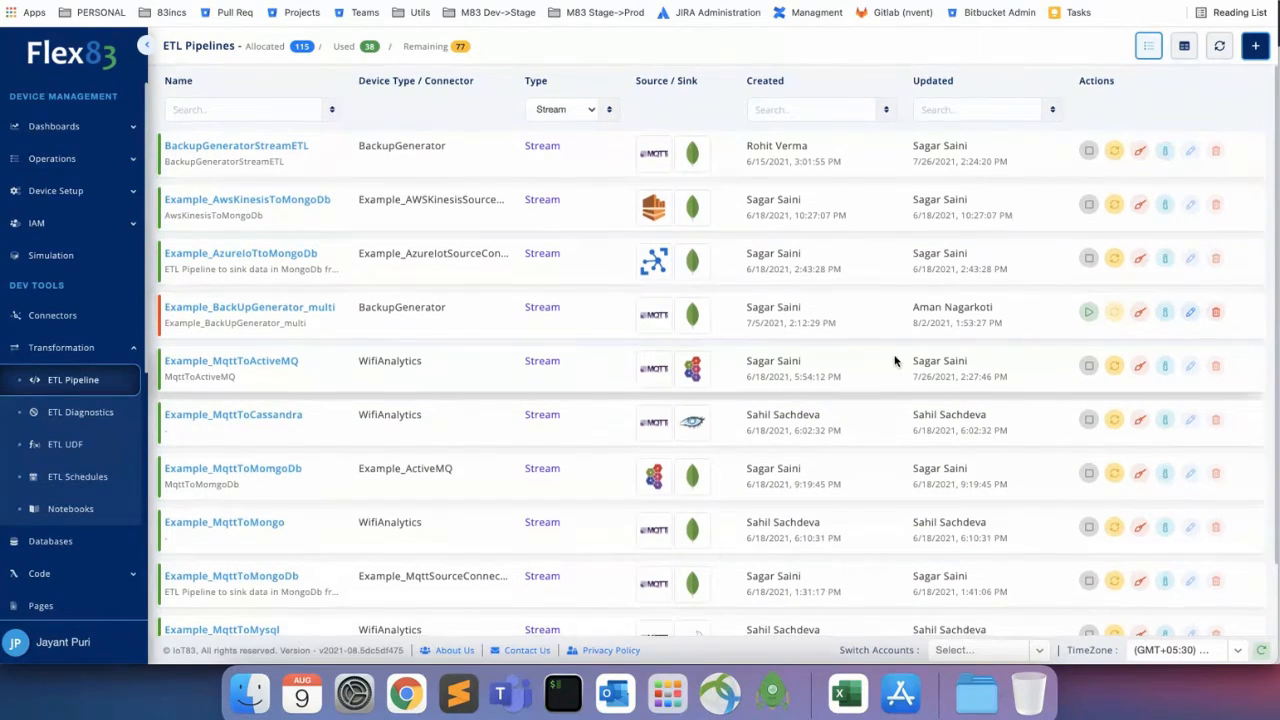
{"action": "scroll", "coordinate": [895, 360], "scroll_direction": "down", "scroll_amount": 1}
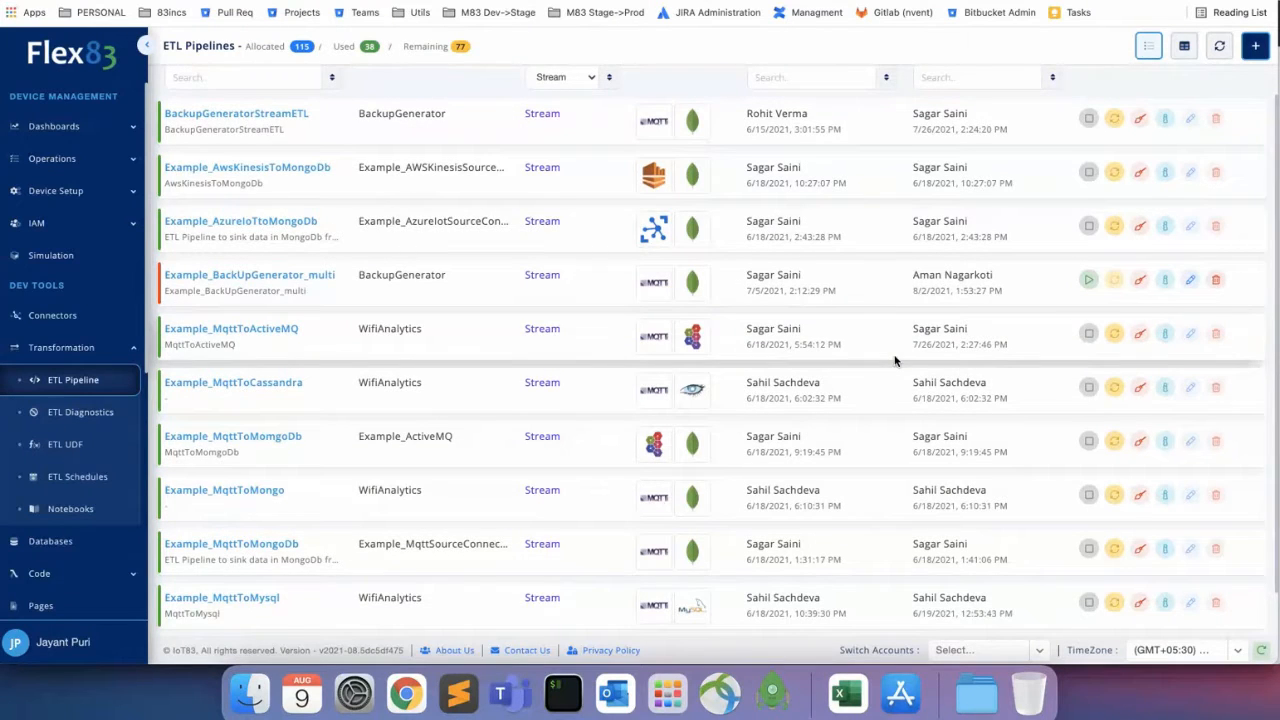
Edit Example_MqttToActiveMQ and review its WifiAnalytics source device and report-topic attributes.
{"action": "scroll", "coordinate": [895, 360], "scroll_direction": "down", "scroll_amount": 1}
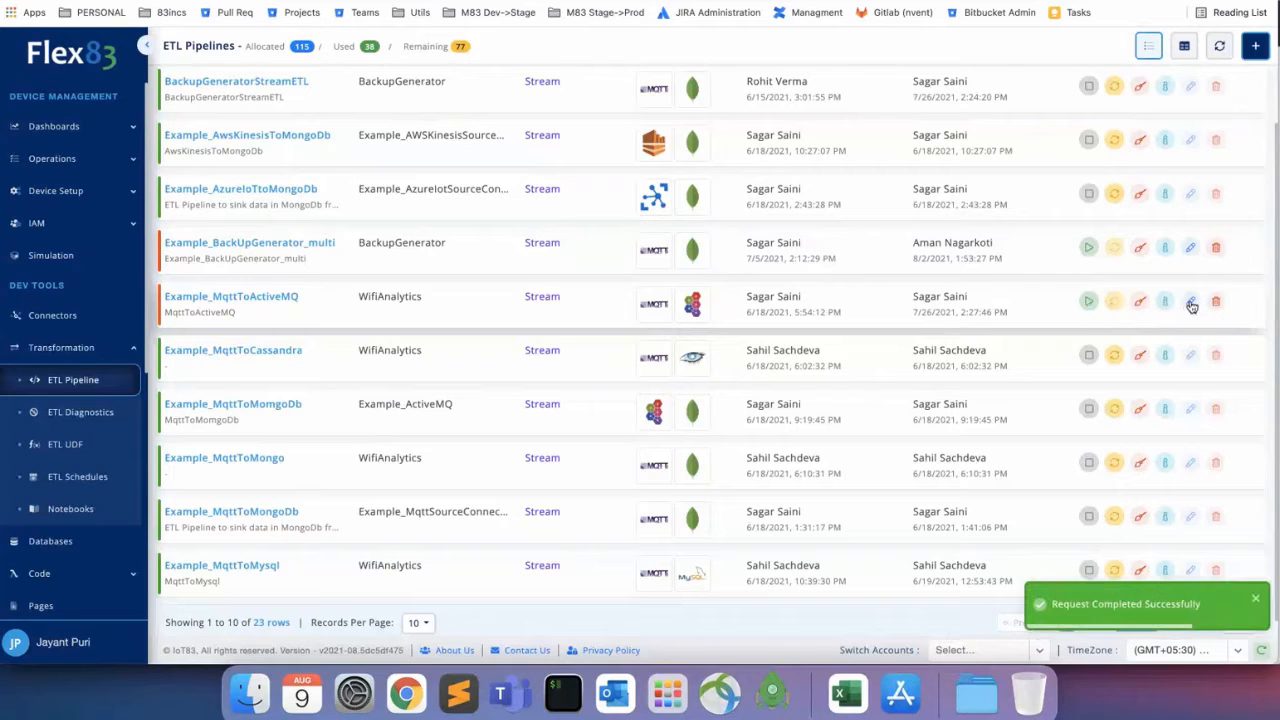
{"action": "left_click", "coordinate": [1194, 301]}
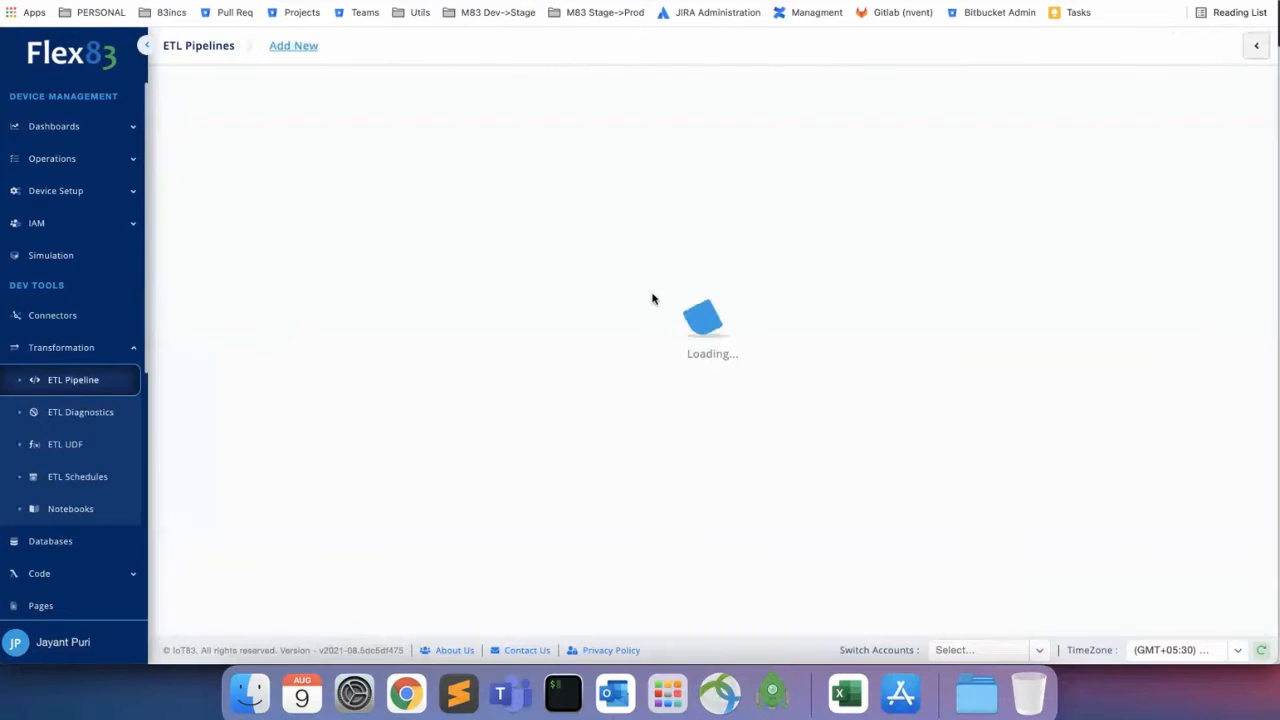
{"action": "scroll", "coordinate": [534, 399], "scroll_direction": "down", "scroll_amount": 2}
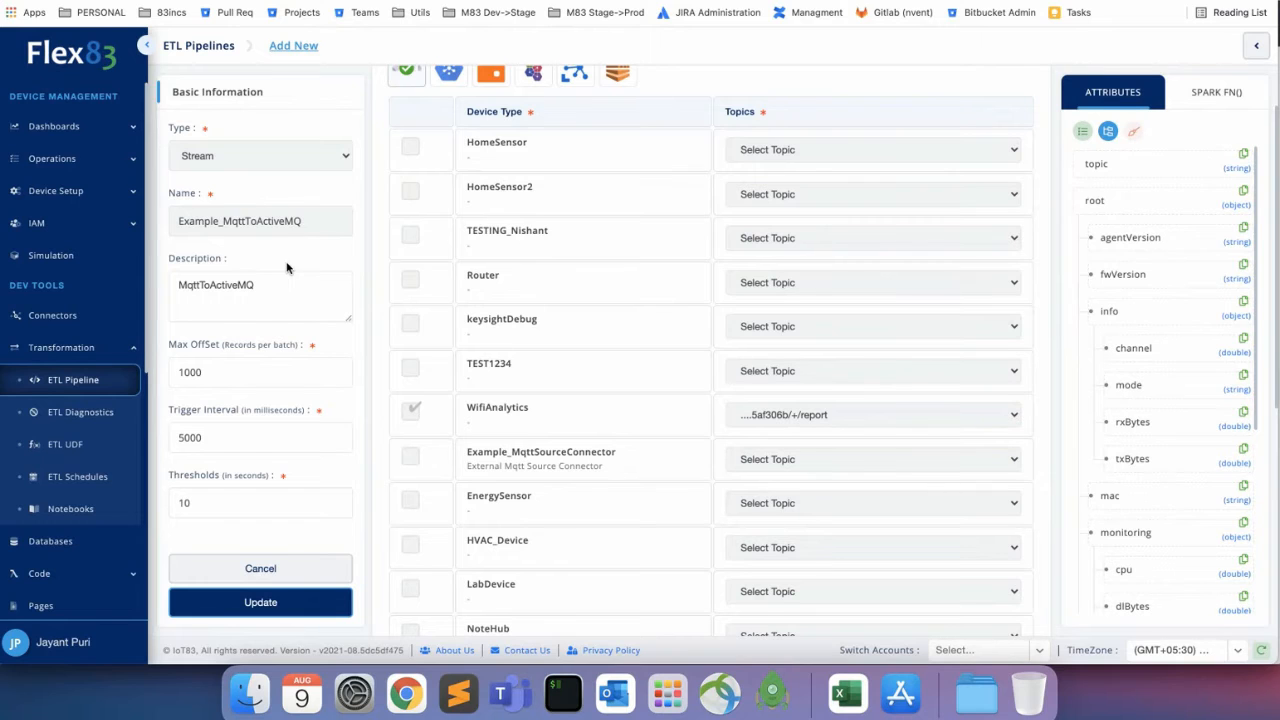
{"action": "scroll", "coordinate": [579, 183], "scroll_direction": "up", "scroll_amount": 2}
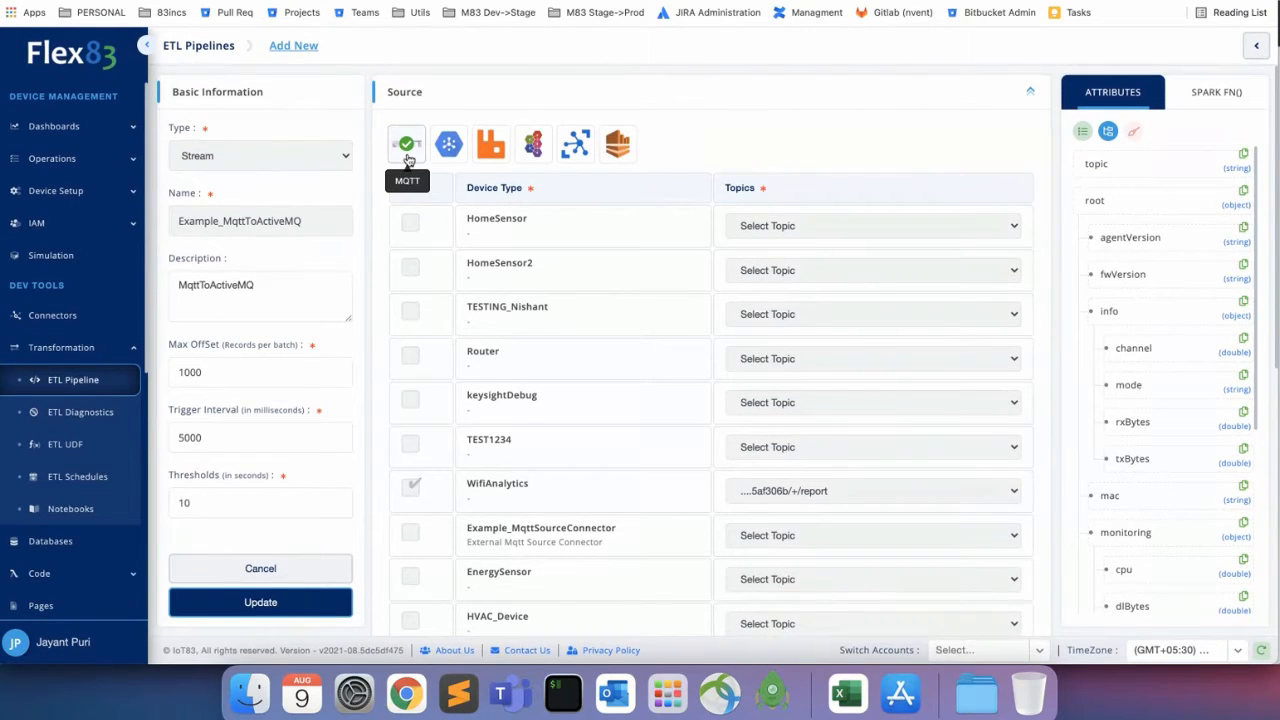
{"action": "scroll", "coordinate": [500, 377], "scroll_direction": "down", "scroll_amount": 2}
{"action": "scroll", "coordinate": [500, 377], "scroll_direction": "down", "scroll_amount": 2}
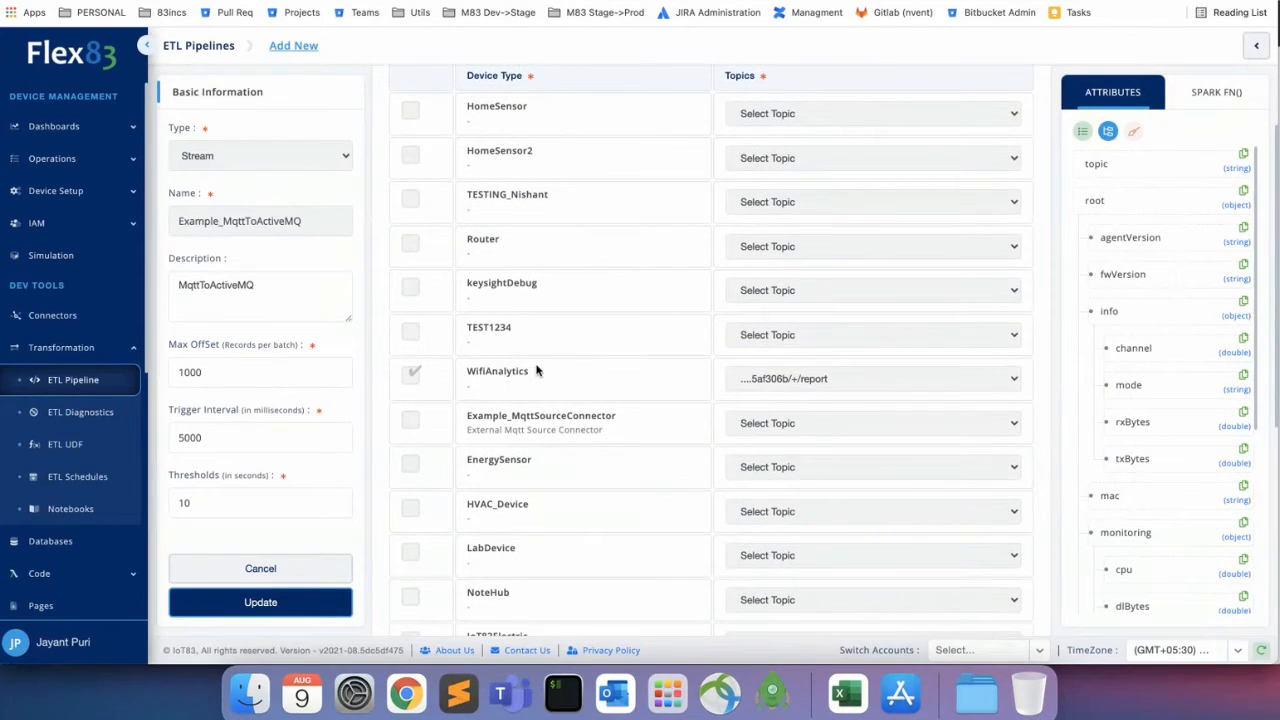
{"action": "scroll", "coordinate": [536, 371], "scroll_direction": "up", "scroll_amount": 2}
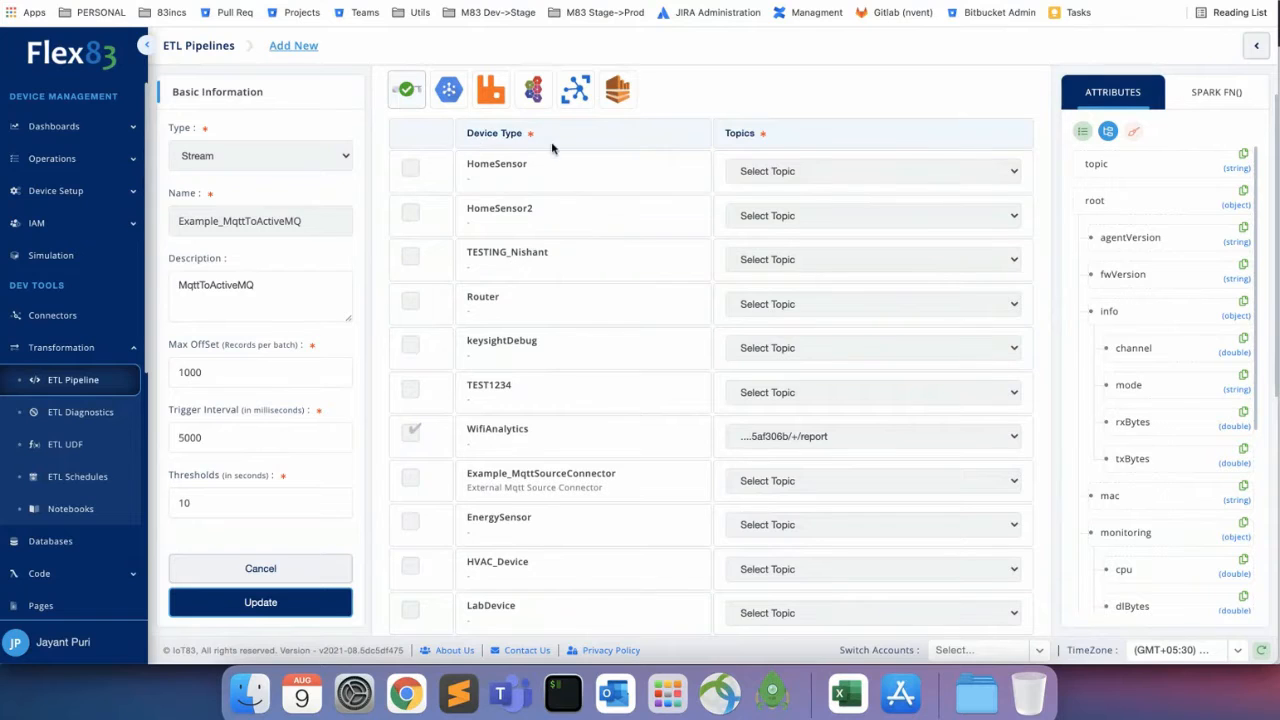
{"action": "scroll", "coordinate": [577, 460], "scroll_direction": "down", "scroll_amount": 1}
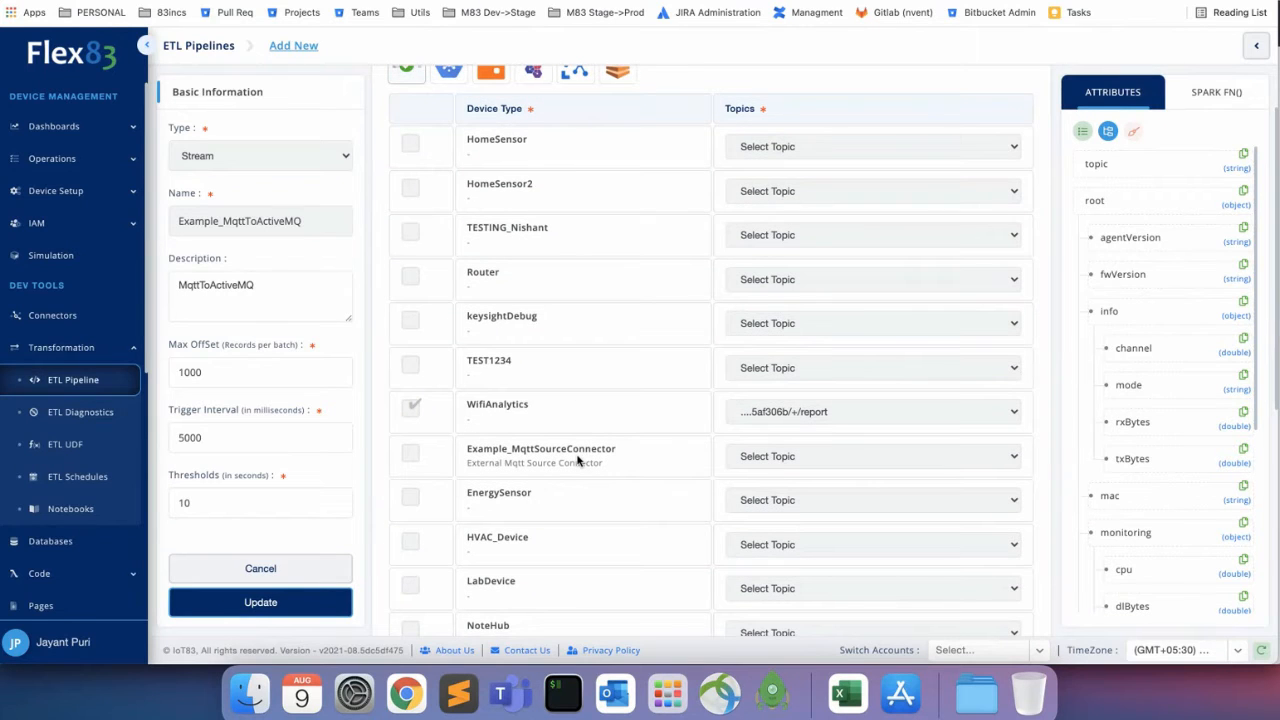
{"action": "scroll", "coordinate": [562, 333], "scroll_direction": "down", "scroll_amount": 1}
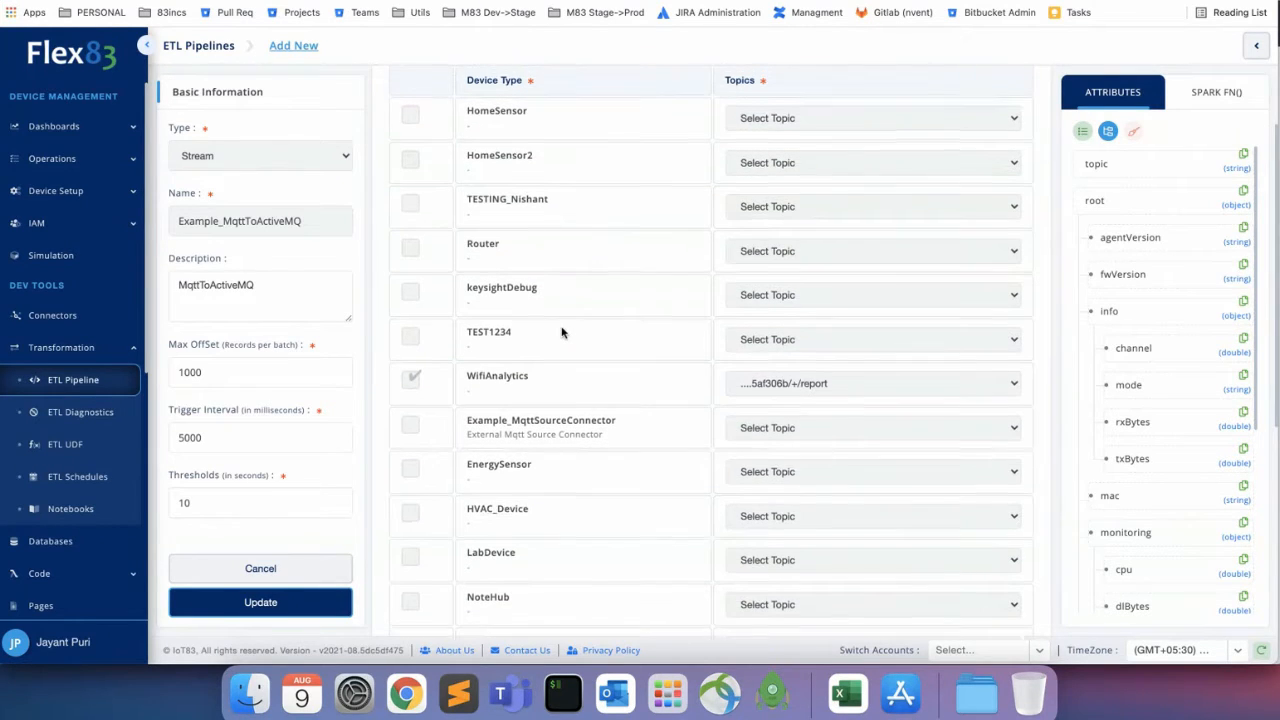
{"action": "scroll", "coordinate": [541, 395], "scroll_direction": "up", "scroll_amount": 3}
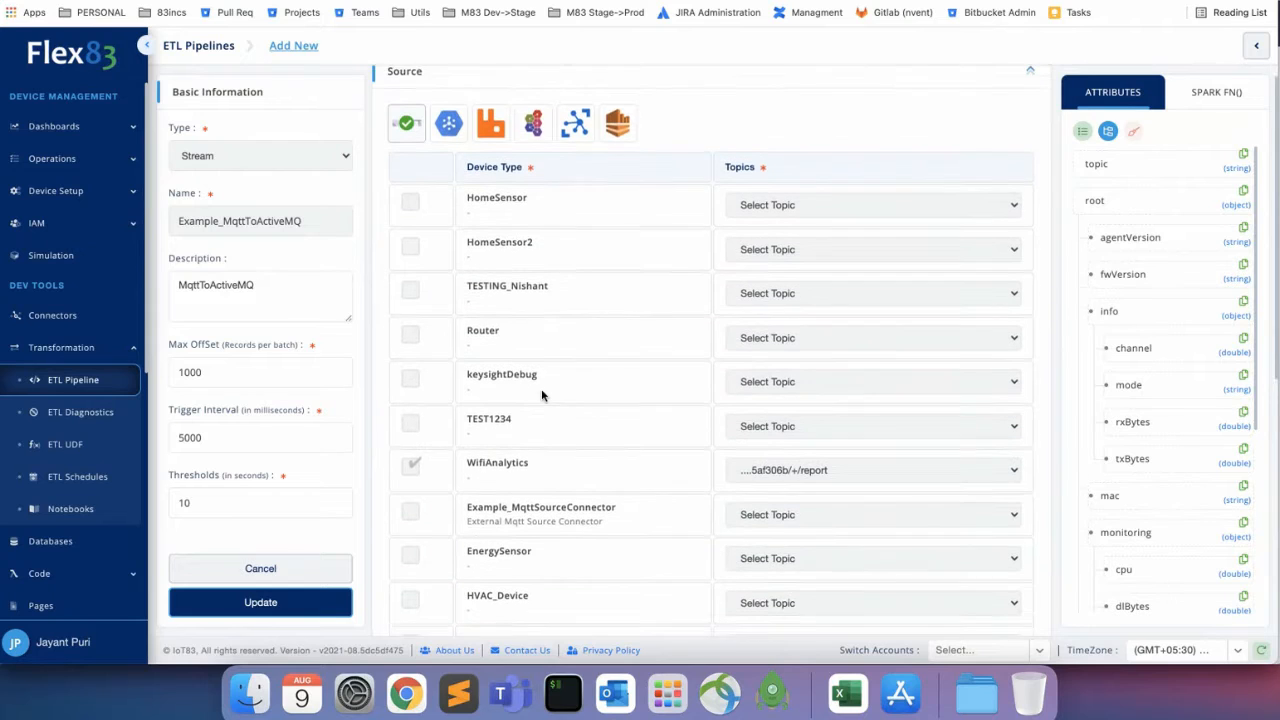
{"action": "scroll", "coordinate": [541, 395], "scroll_direction": "down", "scroll_amount": 2}
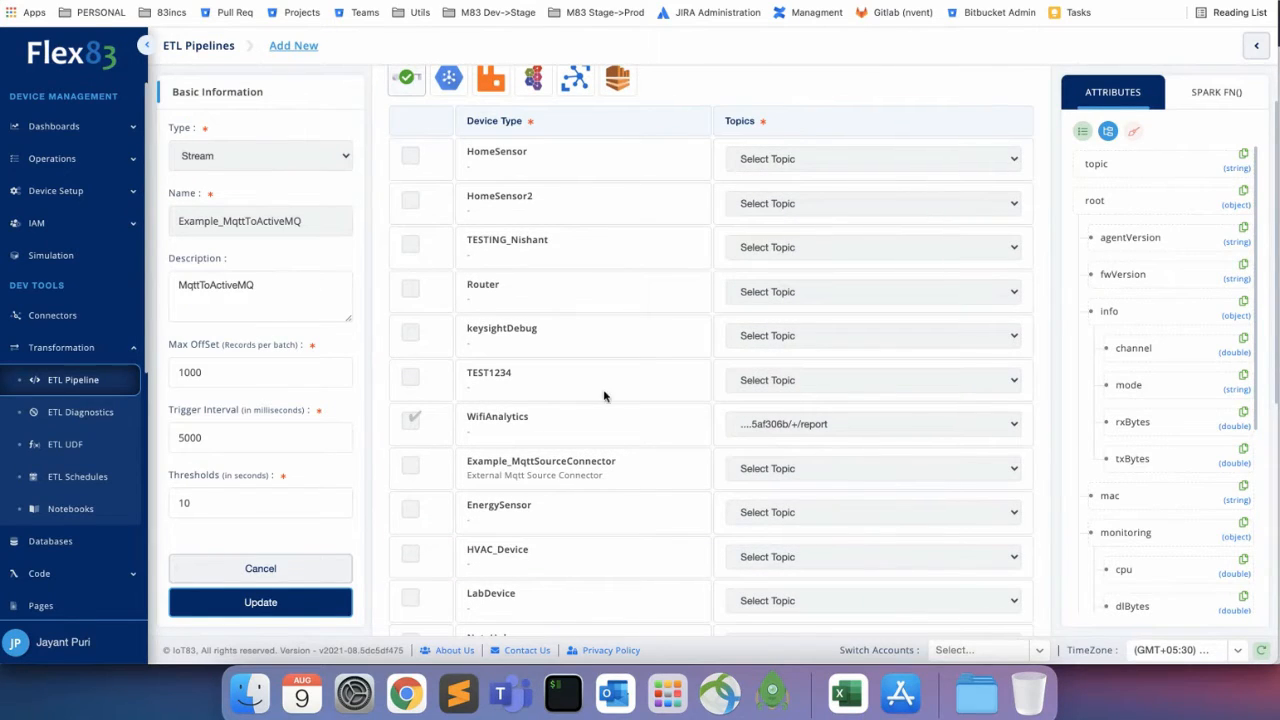
{"action": "scroll", "coordinate": [776, 430], "scroll_direction": "down", "scroll_amount": 2}
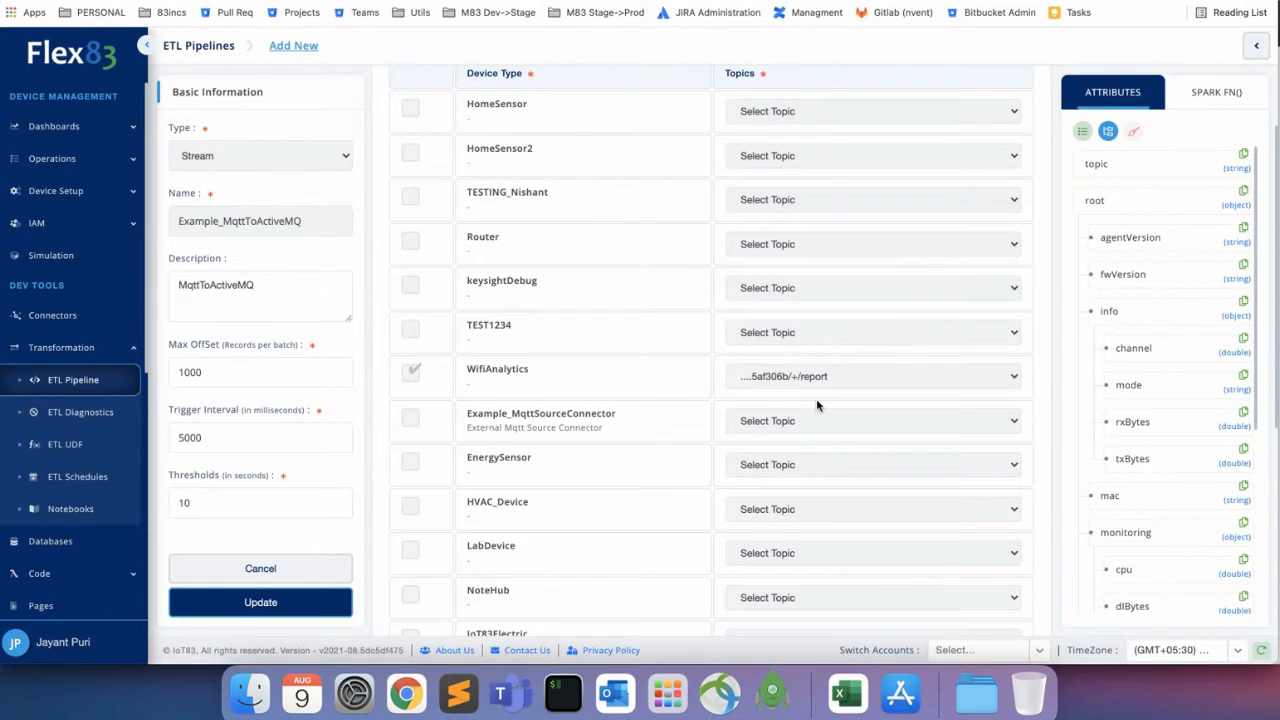
{"action": "scroll", "coordinate": [816, 405], "scroll_direction": "down", "scroll_amount": 4}
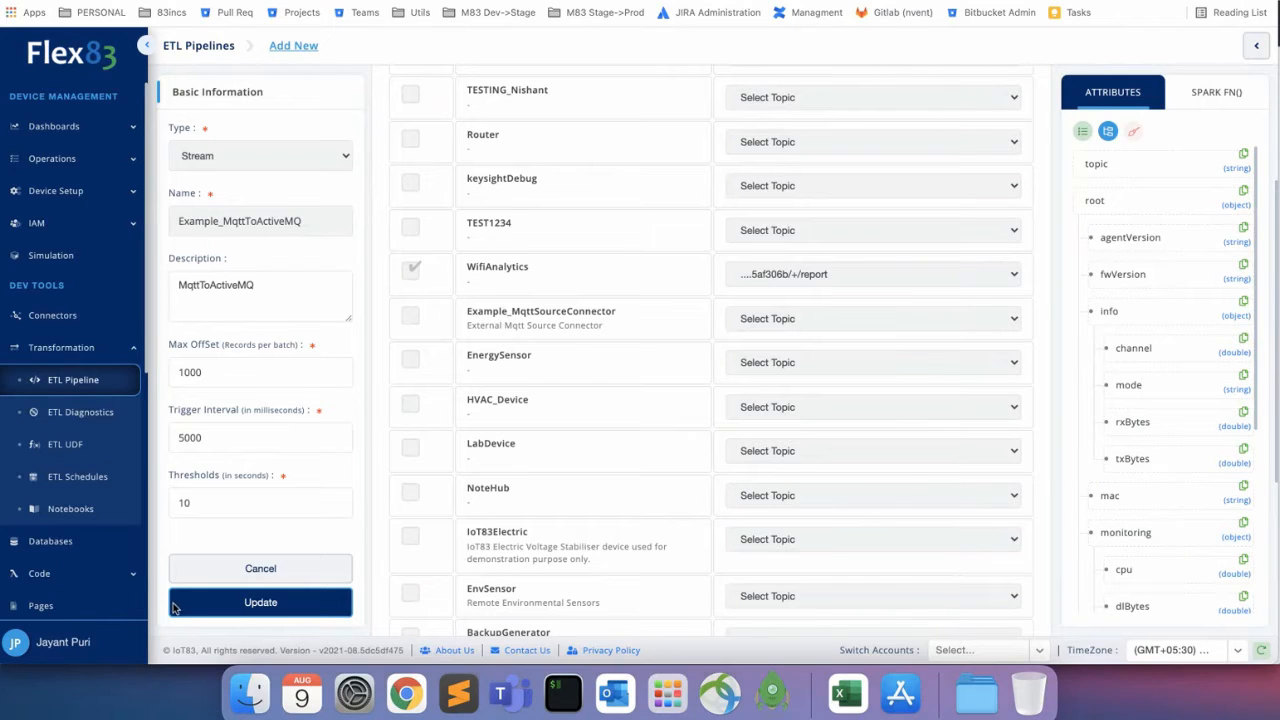
{"action": "scroll", "coordinate": [1153, 422], "scroll_direction": "down", "scroll_amount": 3}
{"action": "scroll", "coordinate": [1153, 422], "scroll_direction": "down", "scroll_amount": 3}
{"action": "scroll", "coordinate": [1153, 422], "scroll_direction": "up", "scroll_amount": 6}
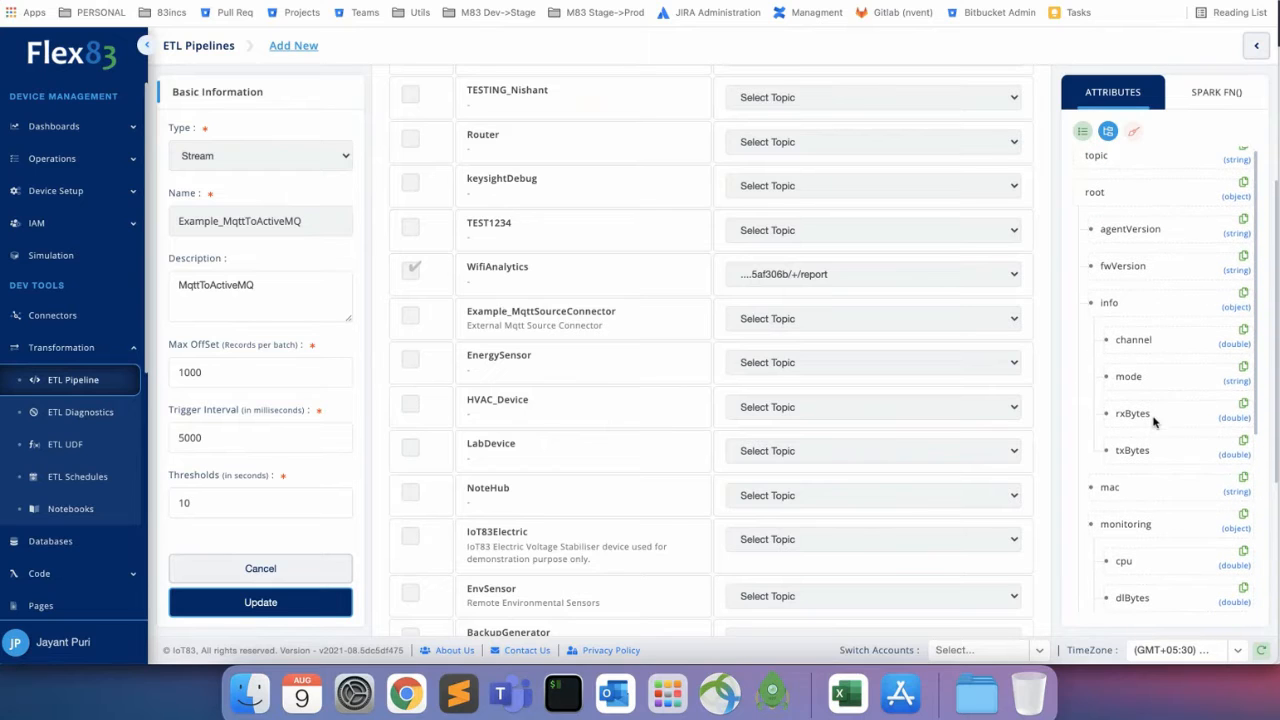
{"action": "scroll", "coordinate": [612, 403], "scroll_direction": "down", "scroll_amount": 1}
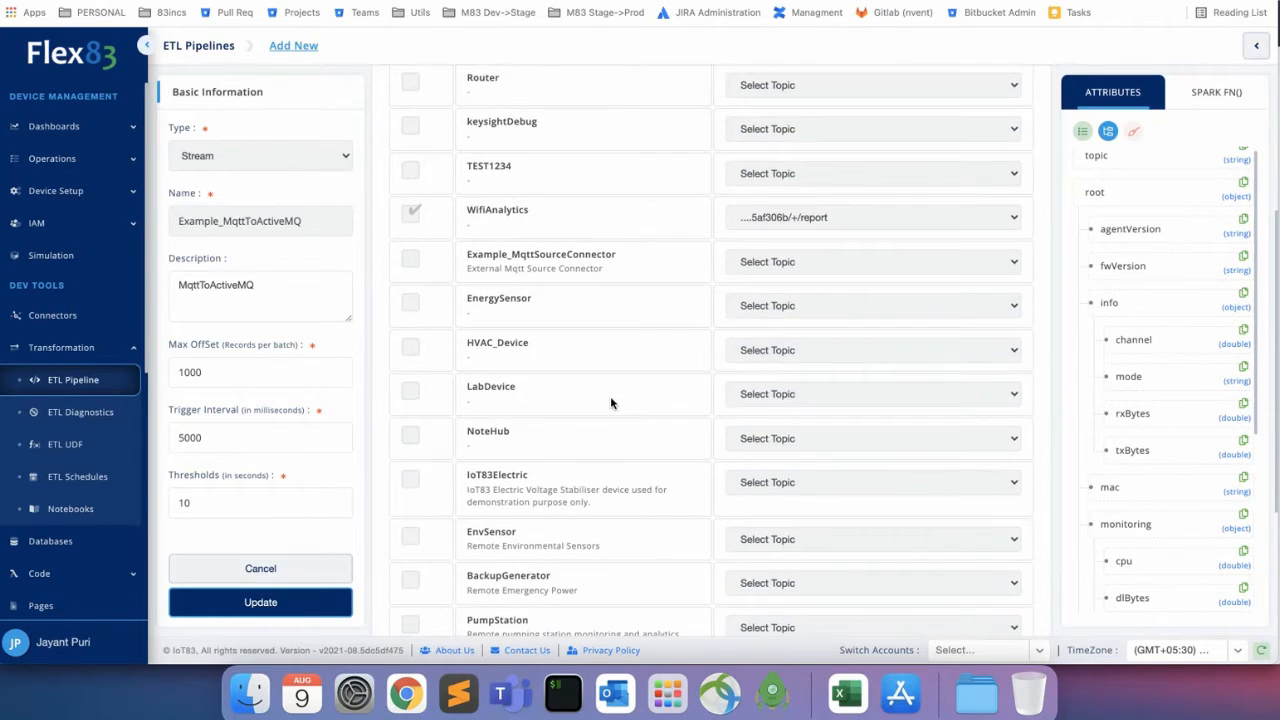
{"action": "scroll", "coordinate": [610, 396], "scroll_direction": "down", "scroll_amount": 4}
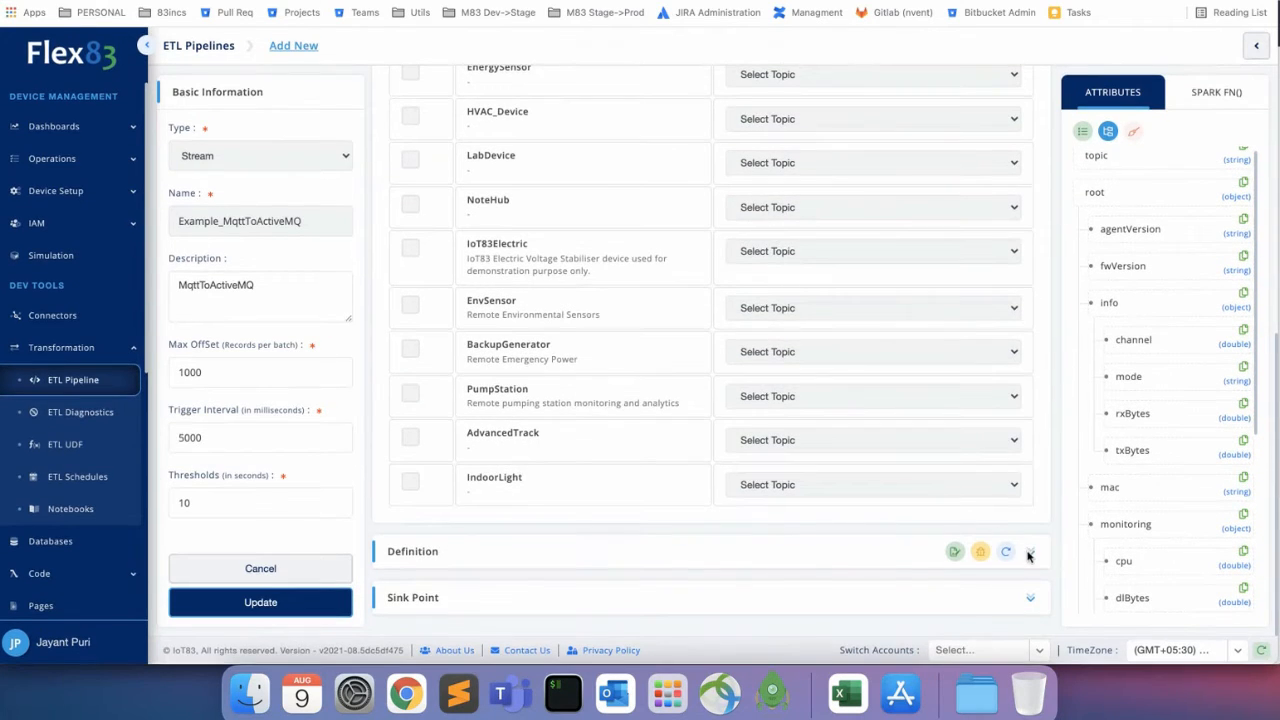
{"action": "left_click", "coordinate": [1030, 552]}
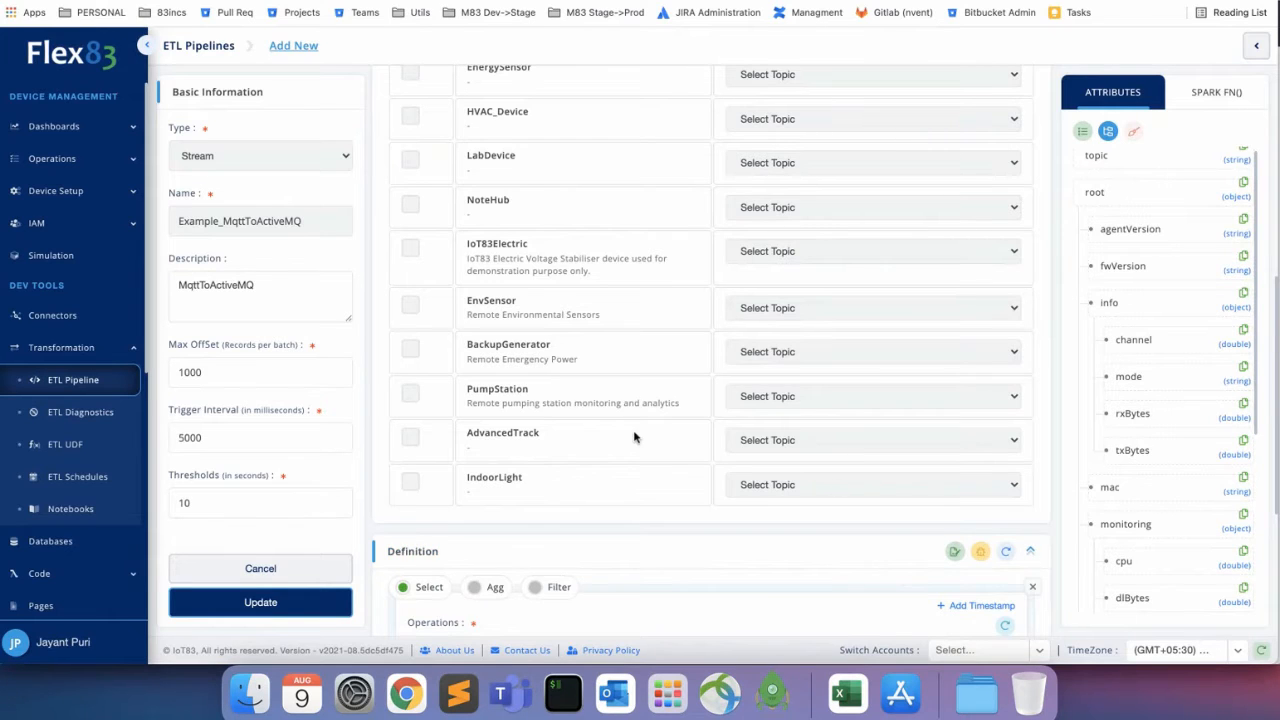
Add a timestamp column, then a second empty Select operation block to the definition.
{"action": "scroll", "coordinate": [633, 437], "scroll_direction": "down", "scroll_amount": 5}
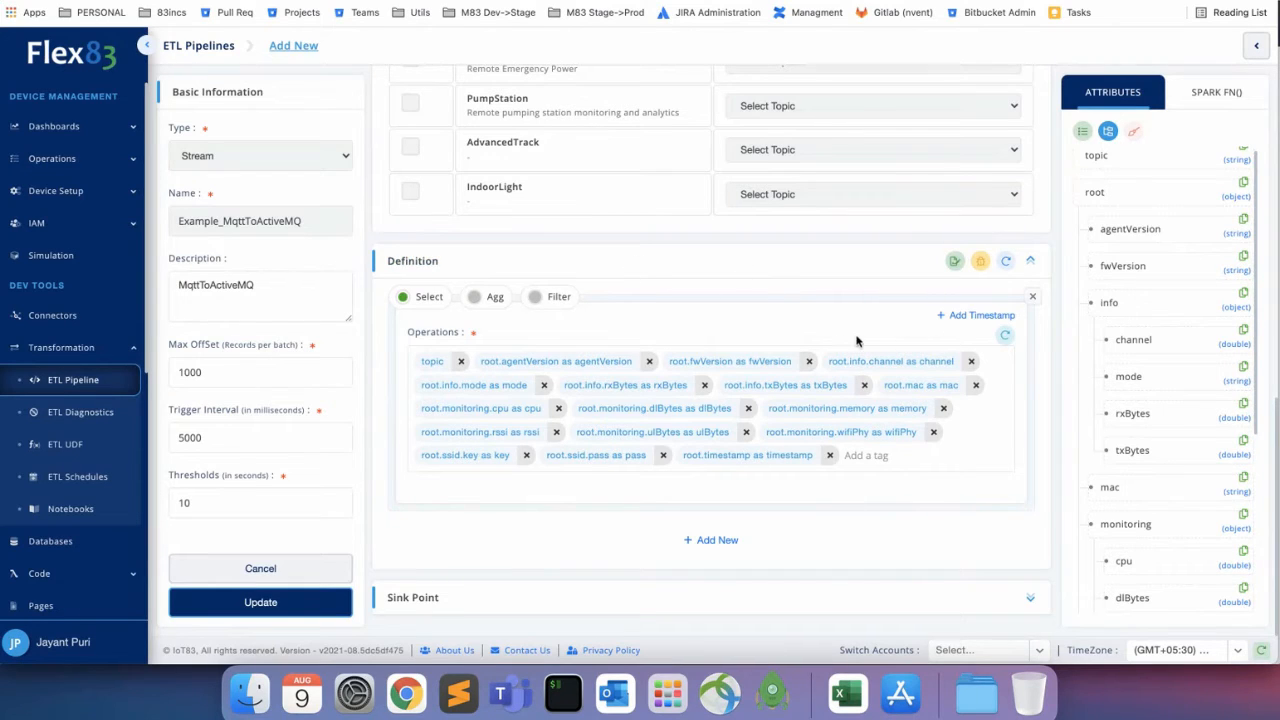
{"action": "left_click", "coordinate": [982, 317]}
{"action": "left_click", "coordinate": [720, 542]}
{"action": "scroll", "coordinate": [786, 496], "scroll_direction": "down", "scroll_amount": 1}
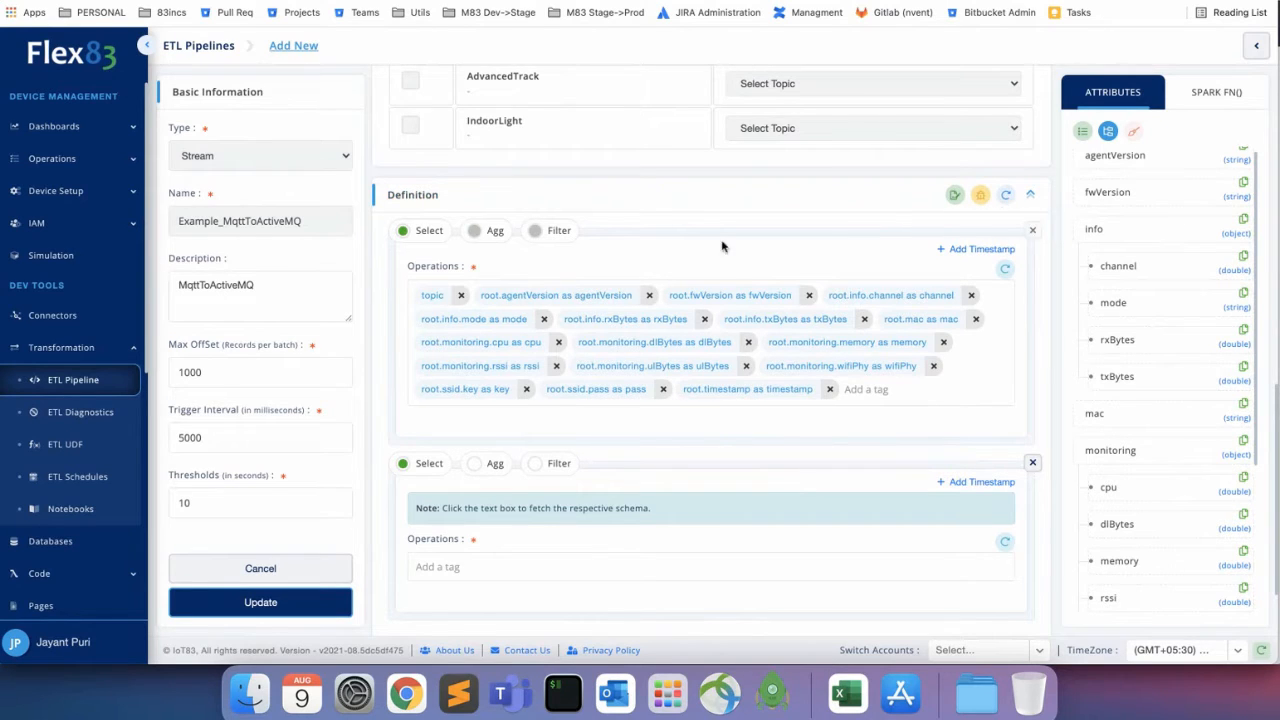
{"action": "scroll", "coordinate": [609, 242], "scroll_direction": "down", "scroll_amount": 1}
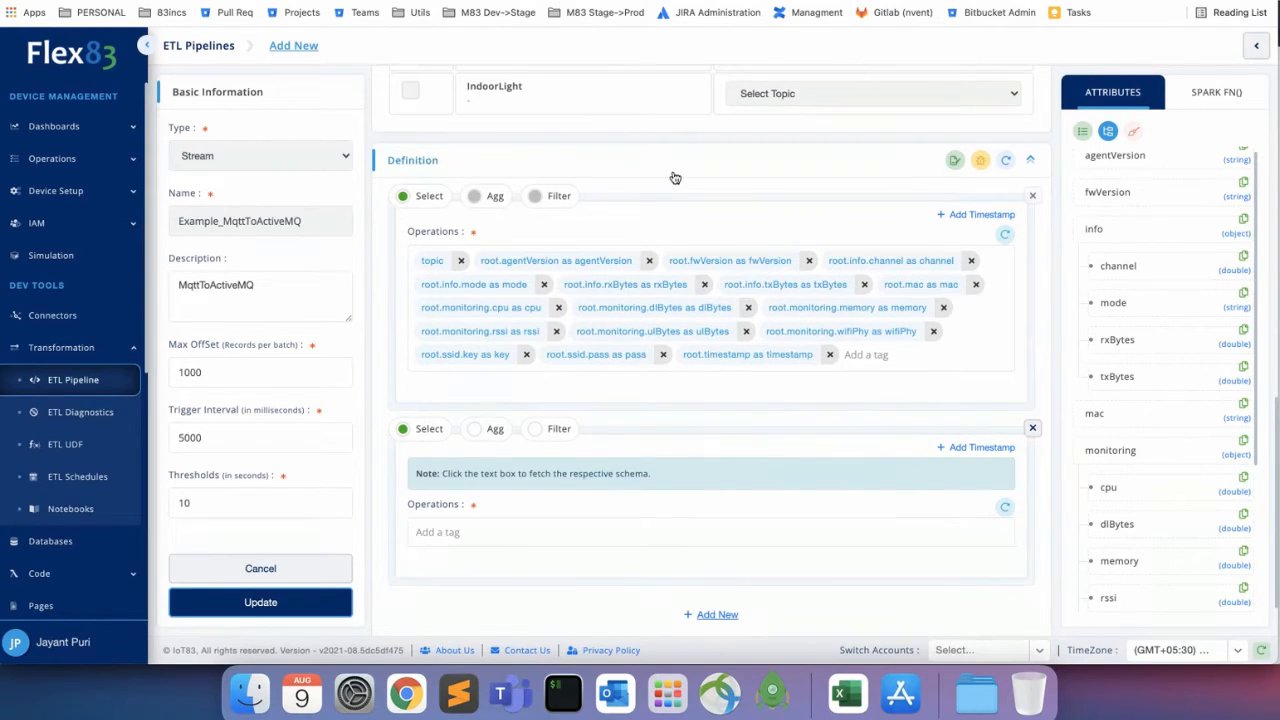
{"action": "scroll", "coordinate": [673, 176], "scroll_direction": "down", "scroll_amount": 1}
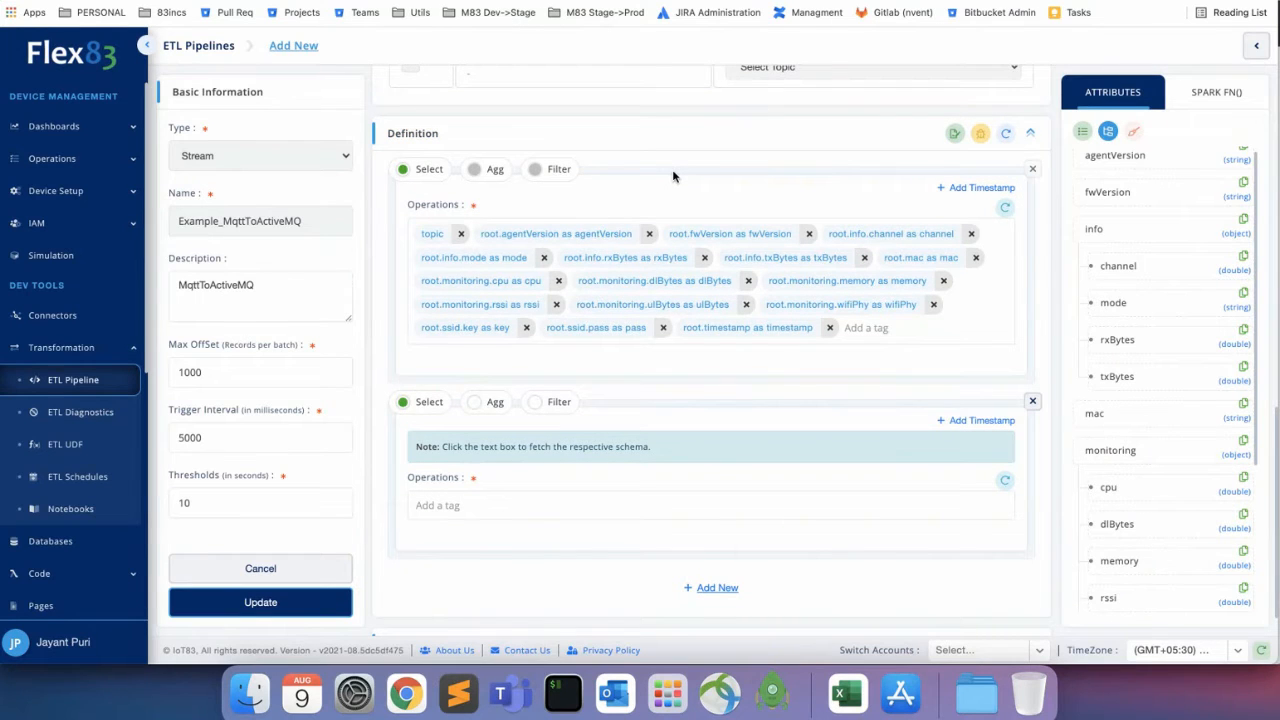
{"action": "scroll", "coordinate": [673, 176], "scroll_direction": "down", "scroll_amount": 2}
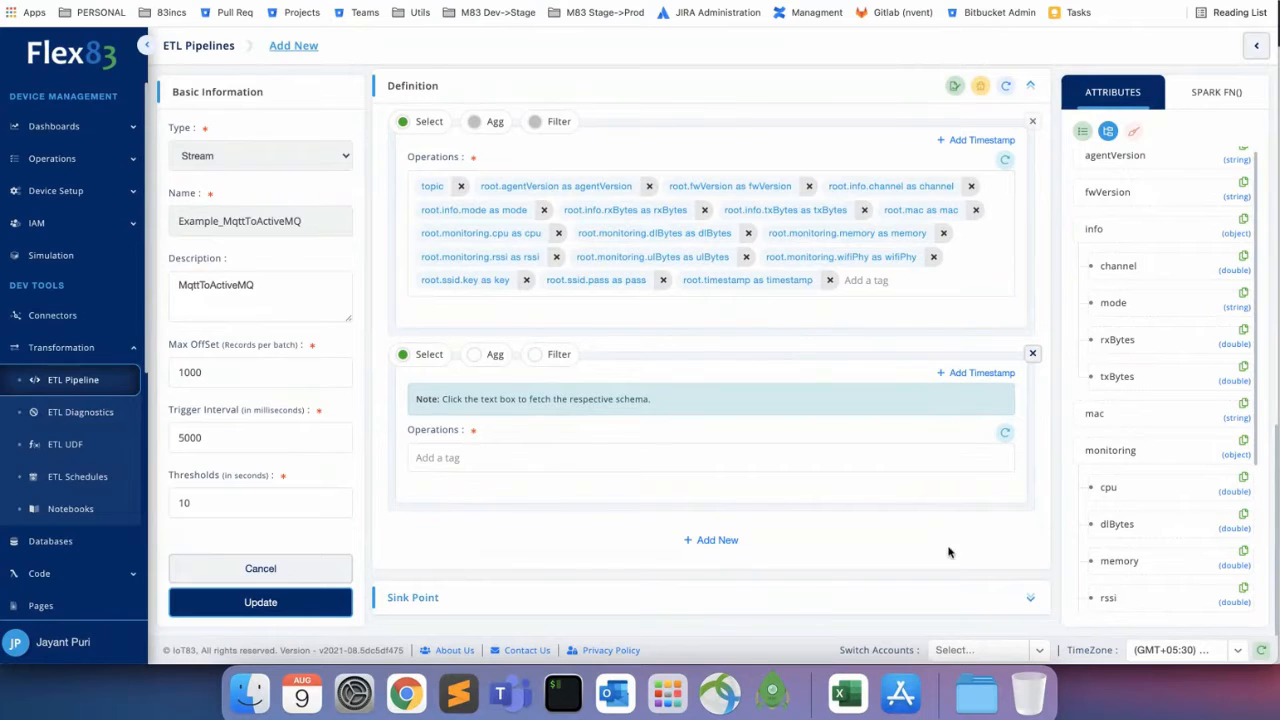
{"action": "left_click", "coordinate": [1030, 598]}
Scroll through the sink settings: Stream type, Active MQ category and Wifi-Analytics destination.
{"action": "scroll", "coordinate": [781, 502], "scroll_direction": "down", "scroll_amount": 5}
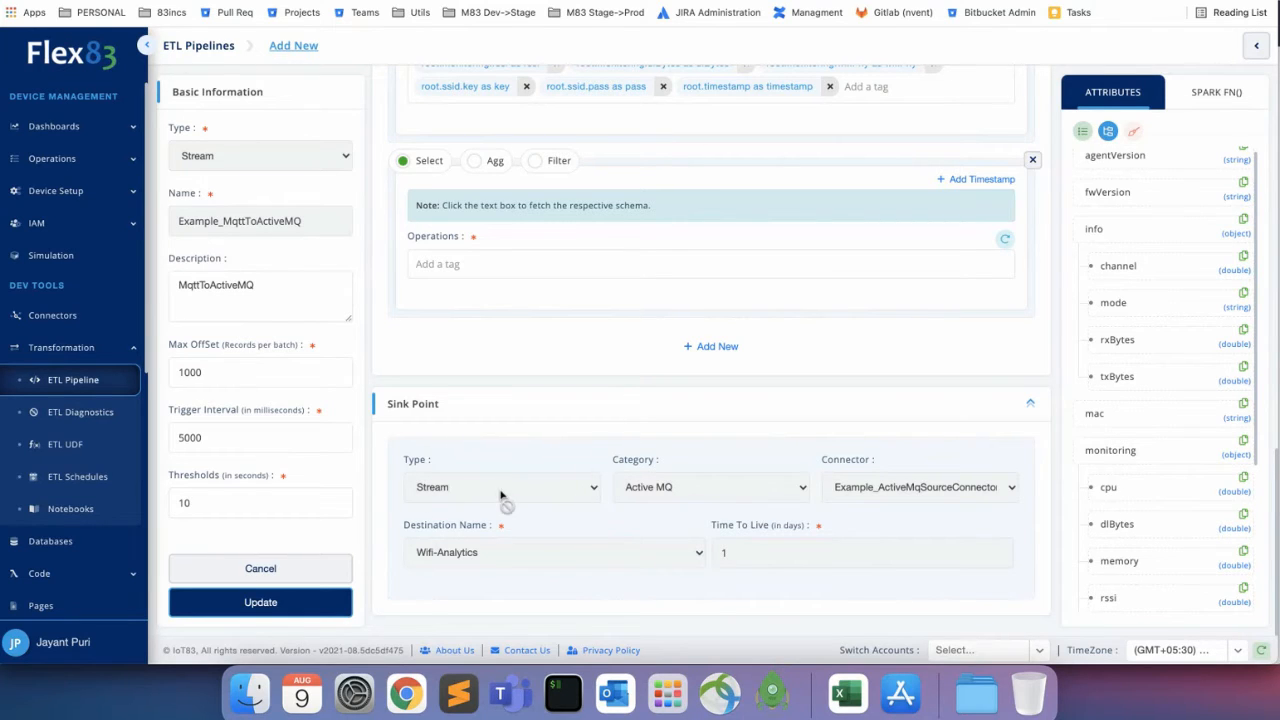
{"action": "scroll", "coordinate": [586, 336], "scroll_direction": "up", "scroll_amount": 5}
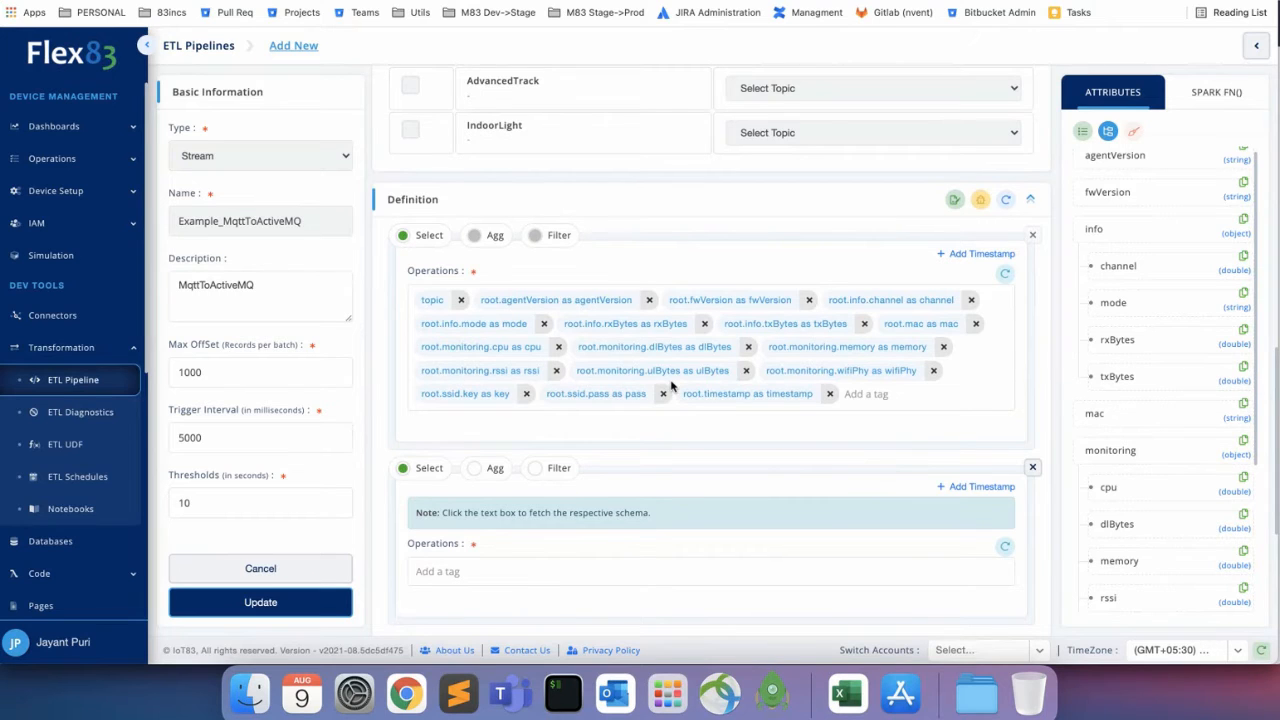
{"action": "scroll", "coordinate": [671, 386], "scroll_direction": "down", "scroll_amount": 5}
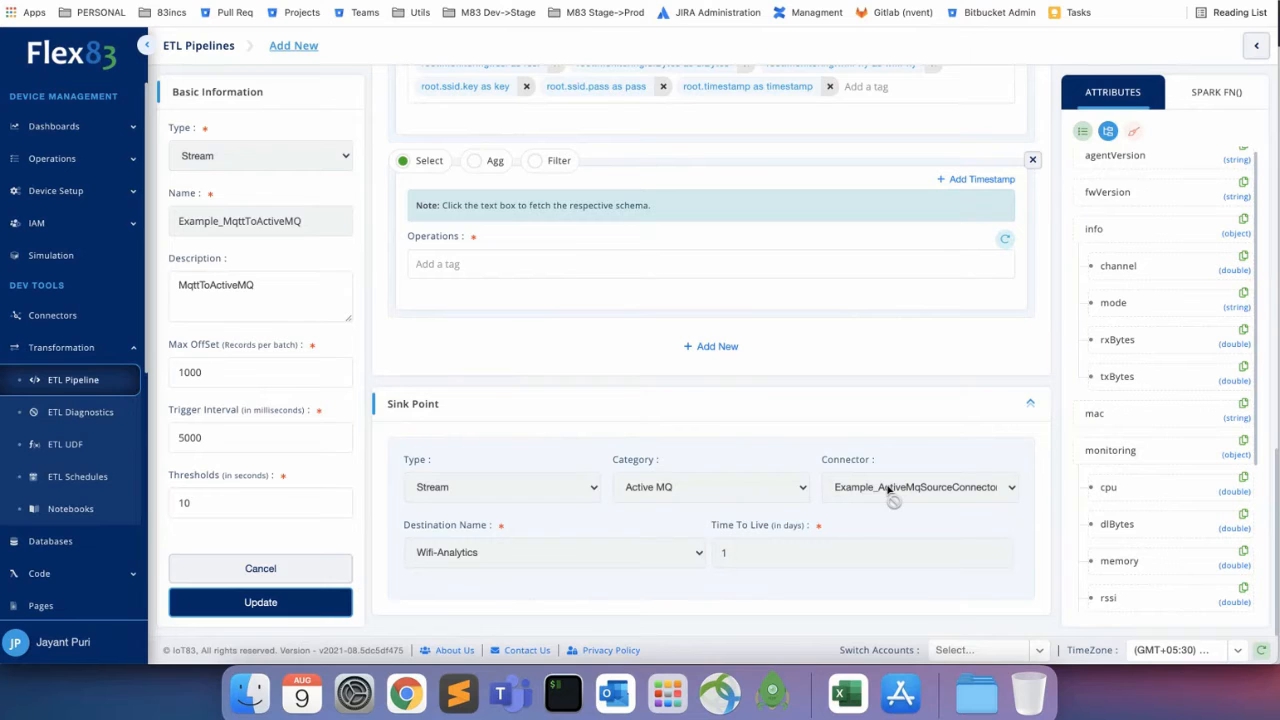
{"action": "scroll", "coordinate": [631, 366], "scroll_direction": "up", "scroll_amount": 10}
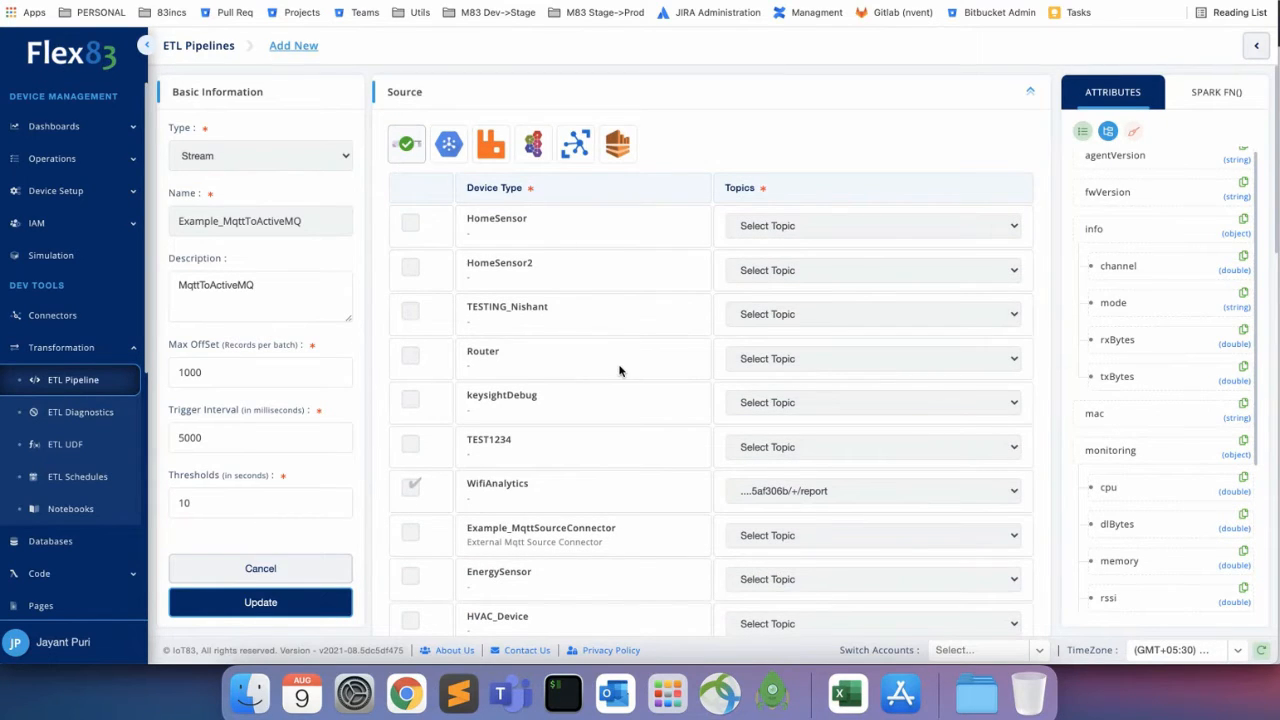
{"action": "scroll", "coordinate": [619, 371], "scroll_direction": "down", "scroll_amount": 10}
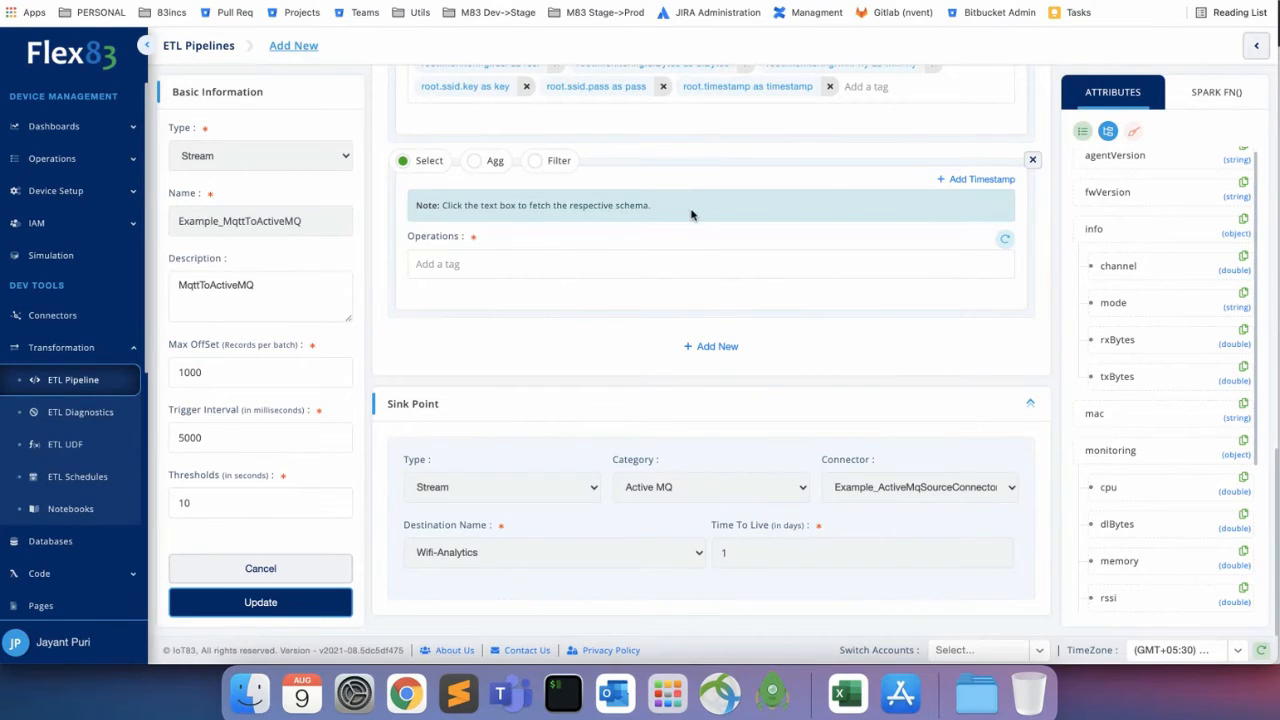
{"action": "scroll", "coordinate": [691, 214], "scroll_direction": "up", "scroll_amount": 10}
{"action": "scroll", "coordinate": [691, 214], "scroll_direction": "down", "scroll_amount": 9}
{"action": "scroll", "coordinate": [691, 214], "scroll_direction": "down", "scroll_amount": 1}
{"action": "scroll", "coordinate": [681, 362], "scroll_direction": "up", "scroll_amount": 10}
{"action": "scroll", "coordinate": [681, 362], "scroll_direction": "down", "scroll_amount": 10}
{"action": "scroll", "coordinate": [520, 309], "scroll_direction": "up", "scroll_amount": 5}
{"action": "scroll", "coordinate": [518, 313], "scroll_direction": "down", "scroll_amount": 5}
{"action": "scroll", "coordinate": [518, 309], "scroll_direction": "up", "scroll_amount": 8}
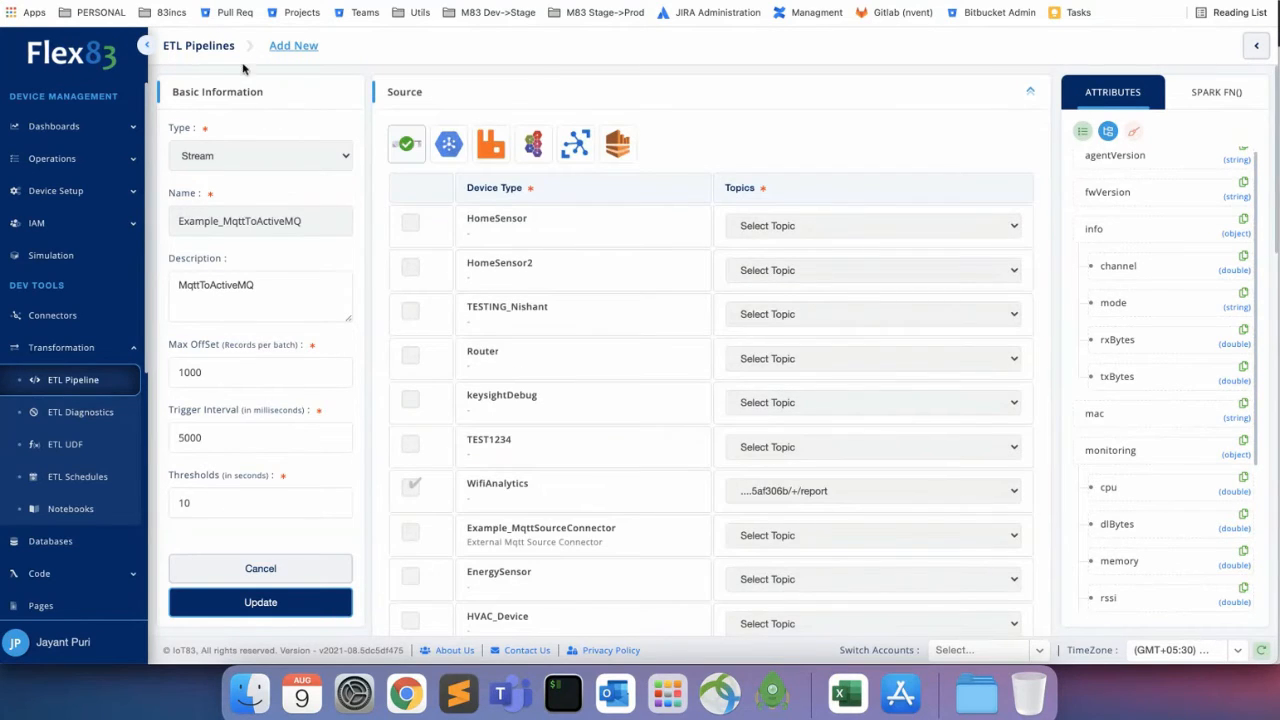
Go back to the full ETL Pipelines list and start a new stream pipeline.
{"action": "left_click", "coordinate": [220, 50]}
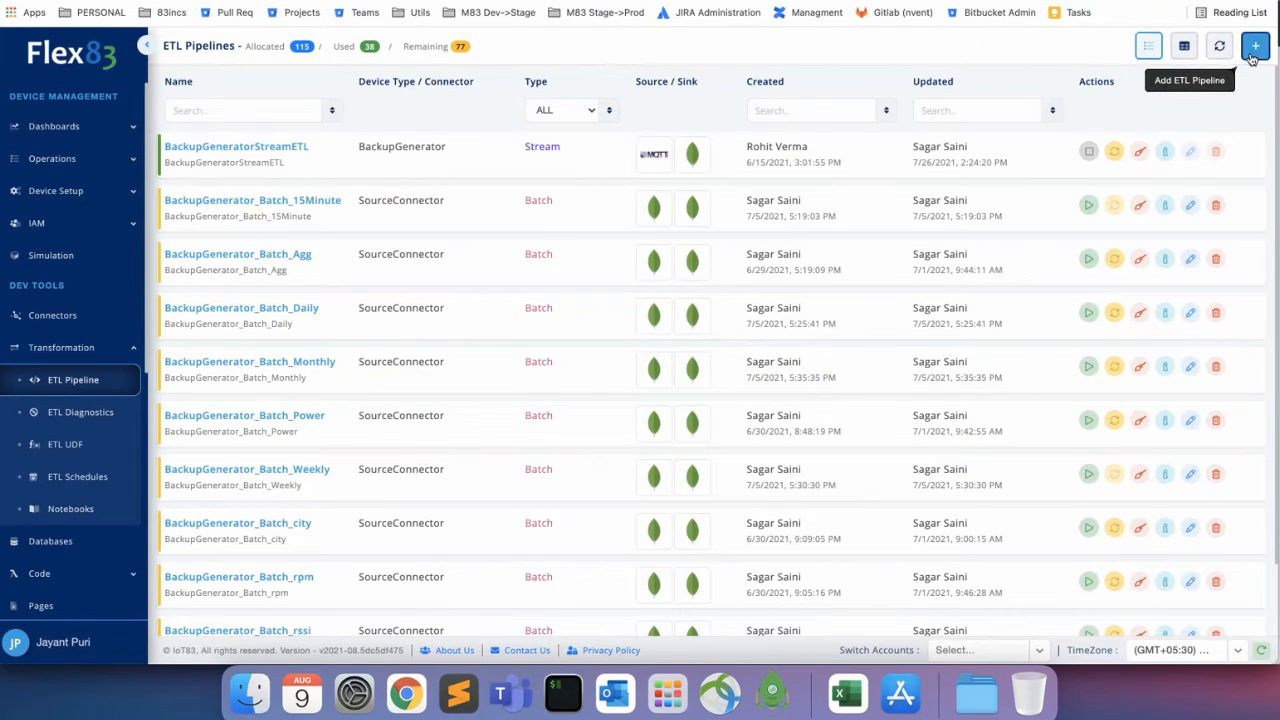
{"action": "scroll", "coordinate": [634, 412], "scroll_direction": "down", "scroll_amount": 2}
{"action": "scroll", "coordinate": [634, 409], "scroll_direction": "up", "scroll_amount": 2}
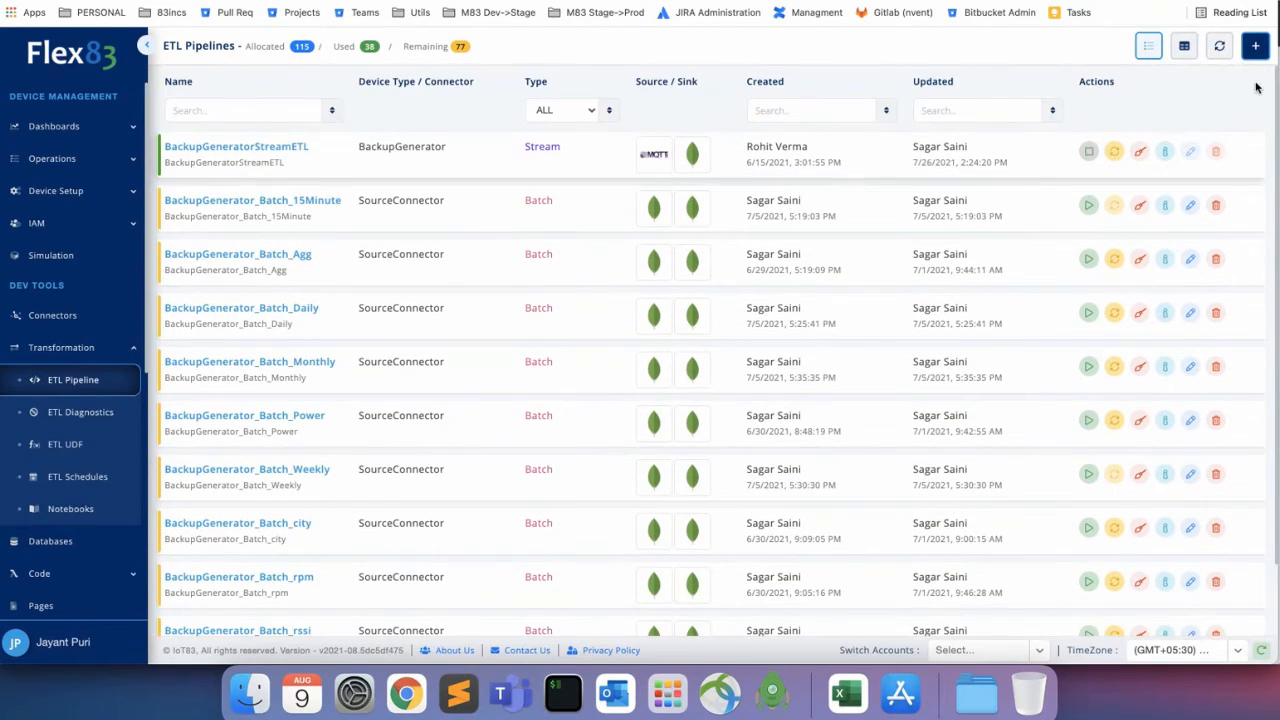
{"action": "scroll", "coordinate": [686, 314], "scroll_direction": "down", "scroll_amount": 2}
{"action": "scroll", "coordinate": [686, 314], "scroll_direction": "up", "scroll_amount": 2}
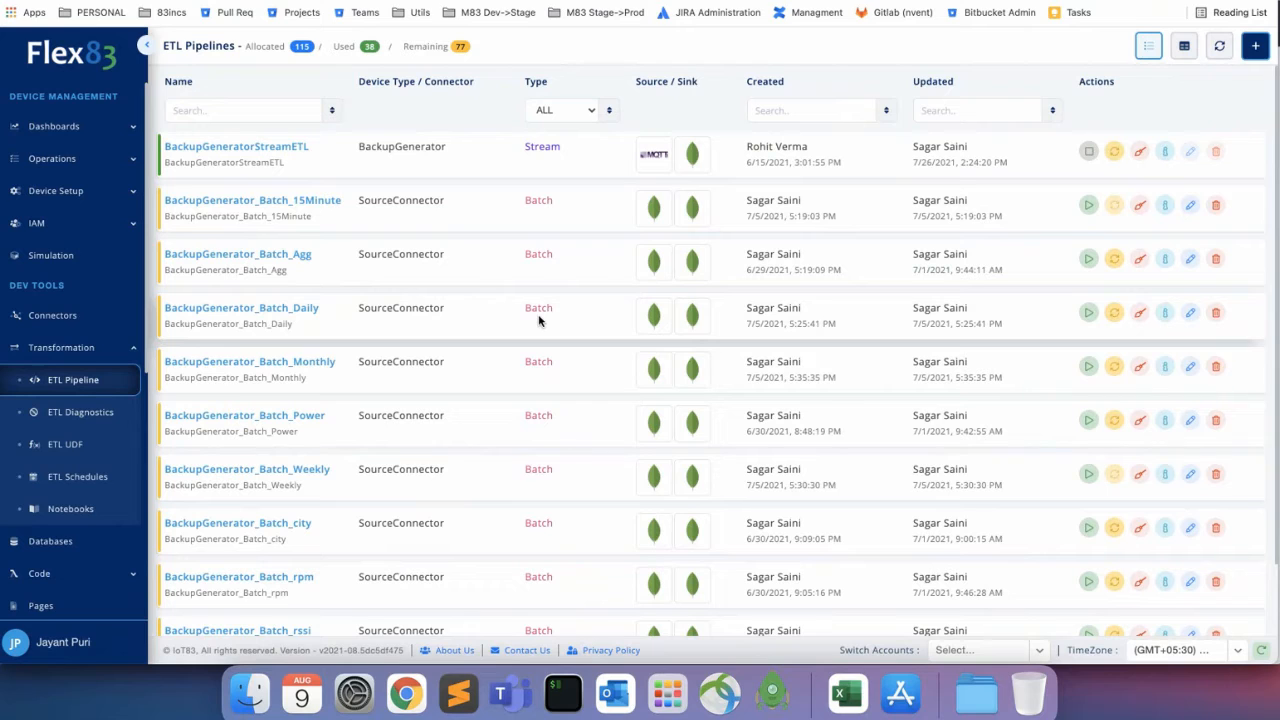
{"action": "left_click", "coordinate": [1255, 46]}
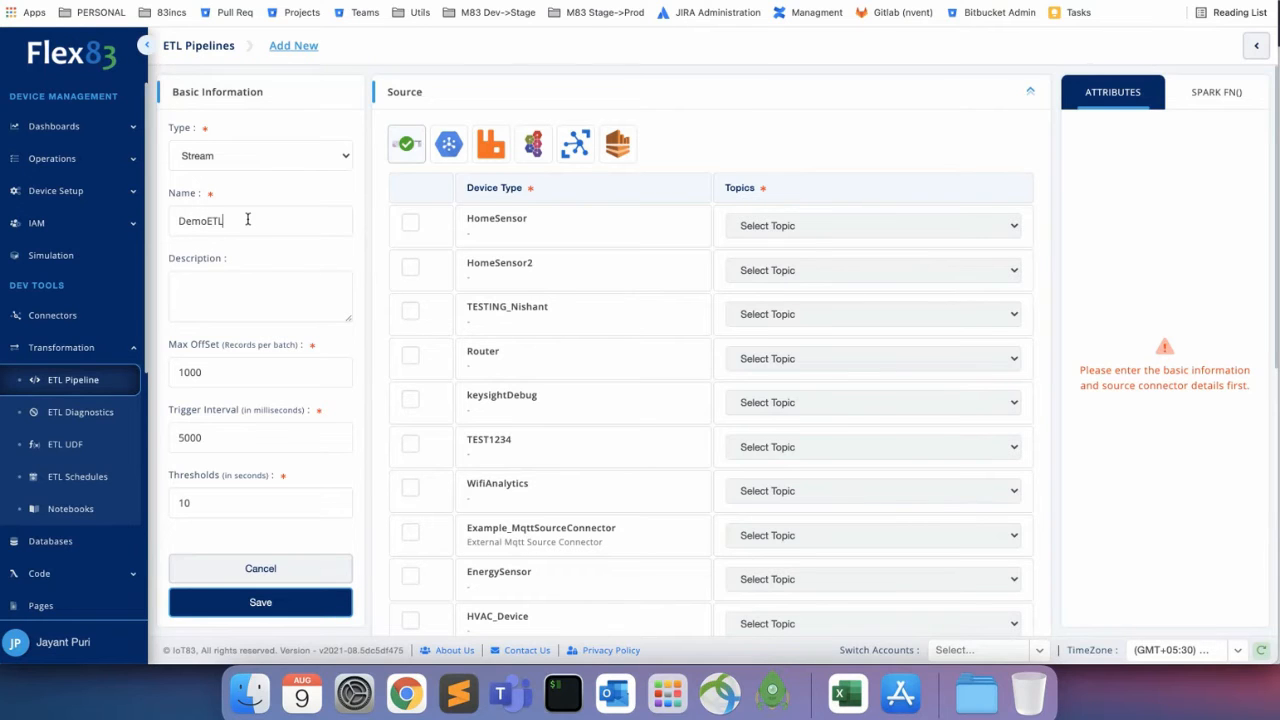
Check HVAC_Device as the DemoETL source and map it to its /report topic.
{"action": "scroll", "coordinate": [628, 358], "scroll_direction": "down", "scroll_amount": 5}
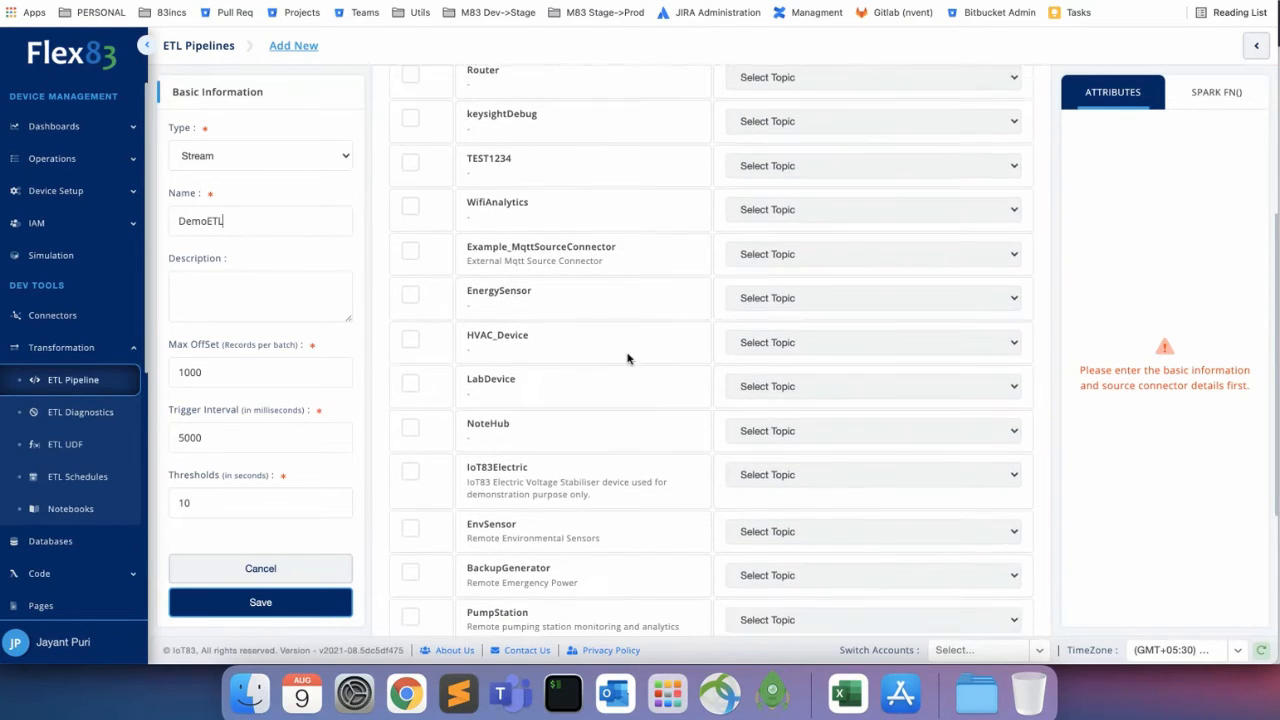
{"action": "left_click", "coordinate": [410, 309]}
{"action": "left_click", "coordinate": [828, 318]}
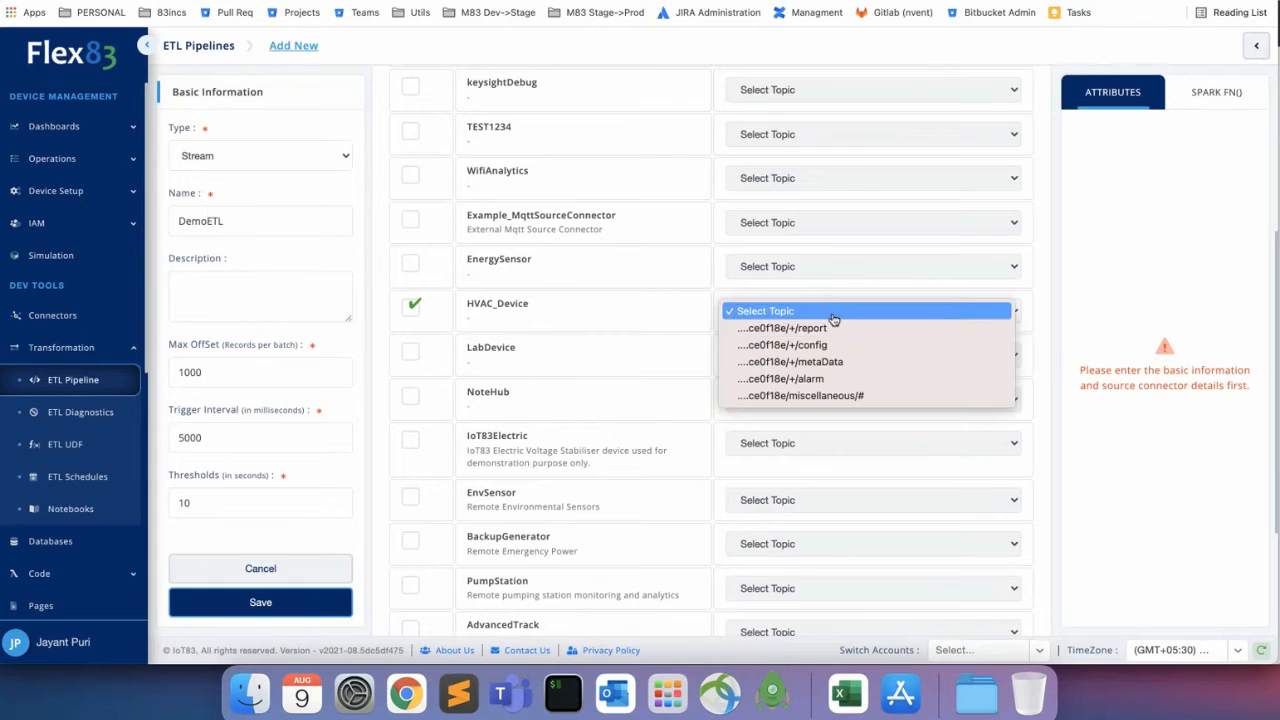
{"action": "left_click", "coordinate": [832, 328]}
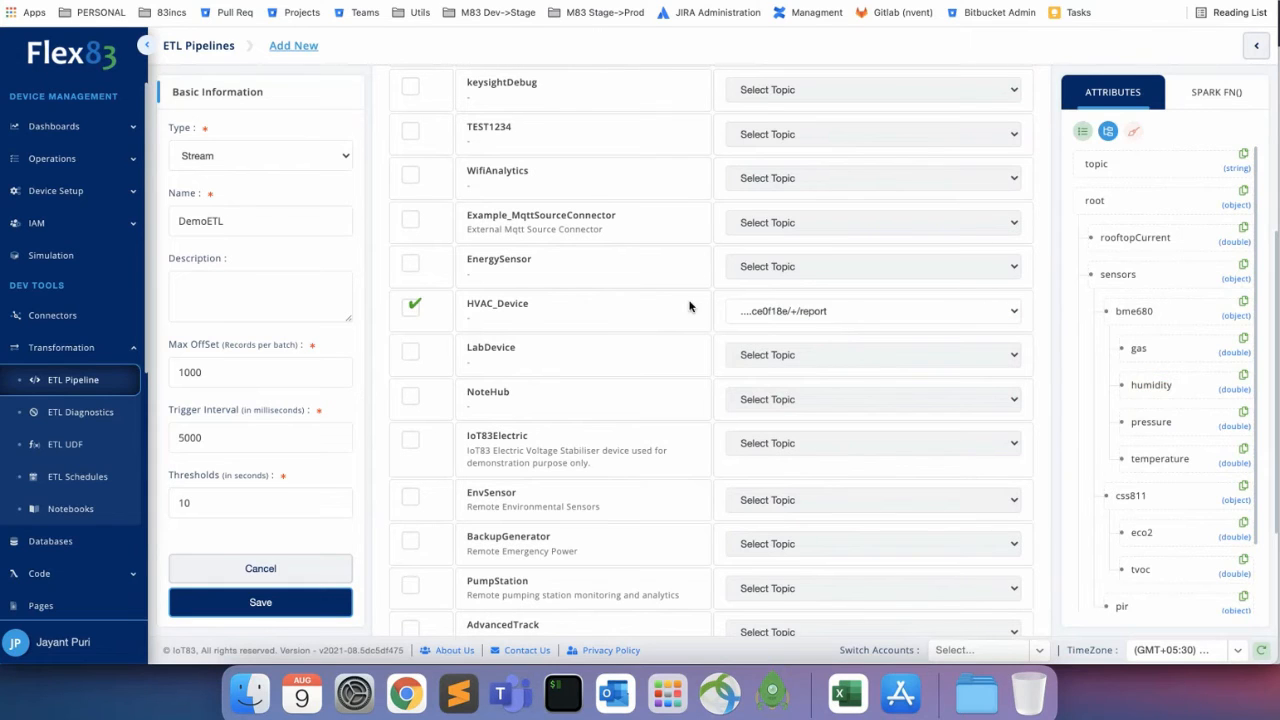
{"action": "scroll", "coordinate": [1158, 374], "scroll_direction": "down", "scroll_amount": 2}
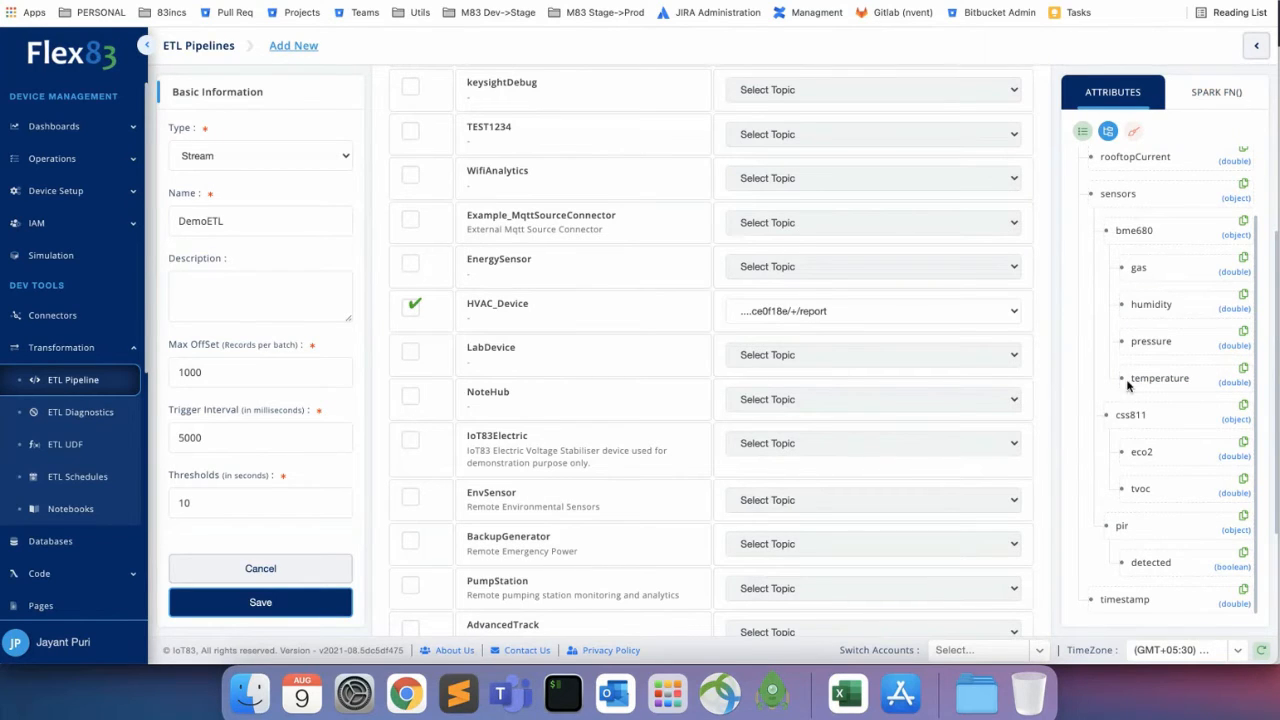
{"action": "left_click", "coordinate": [1217, 100]}
Scroll through the SPARK FN() reference list of available Spark functions.
{"action": "scroll", "coordinate": [1145, 420], "scroll_direction": "down", "scroll_amount": 10}
{"action": "scroll", "coordinate": [1145, 420], "scroll_direction": "down", "scroll_amount": 10}
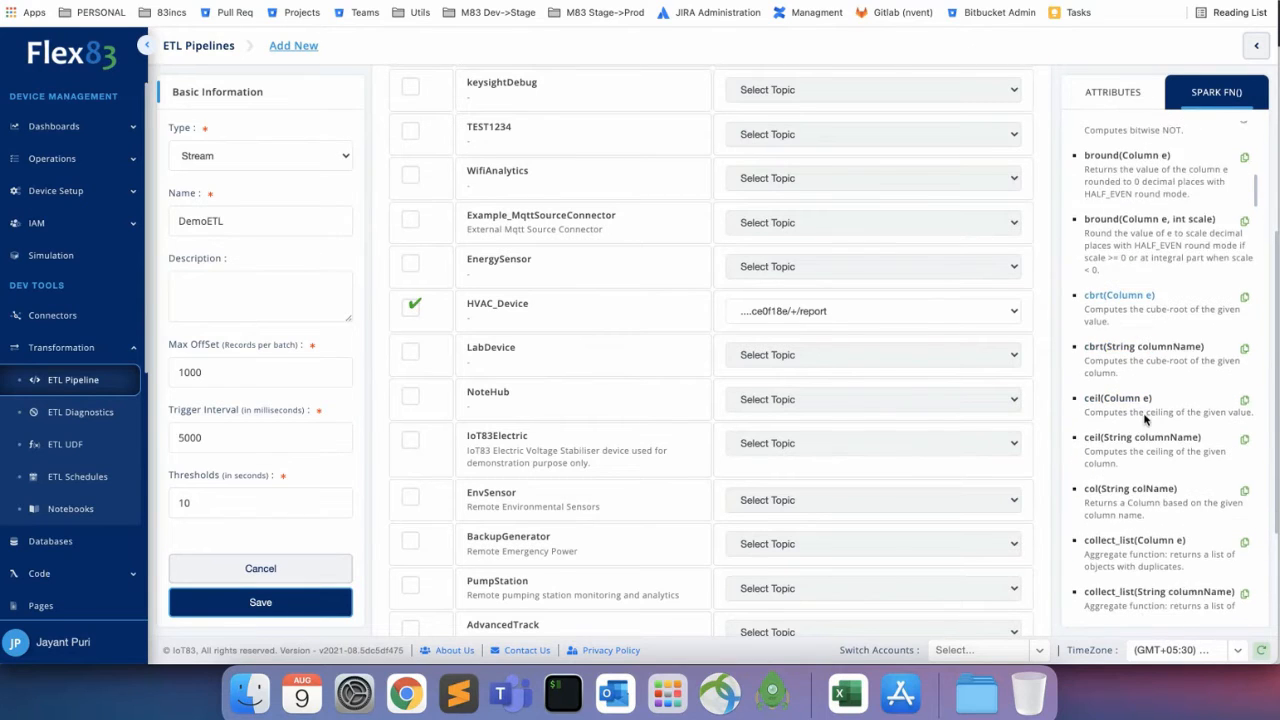
{"action": "scroll", "coordinate": [1145, 420], "scroll_direction": "down", "scroll_amount": 3}
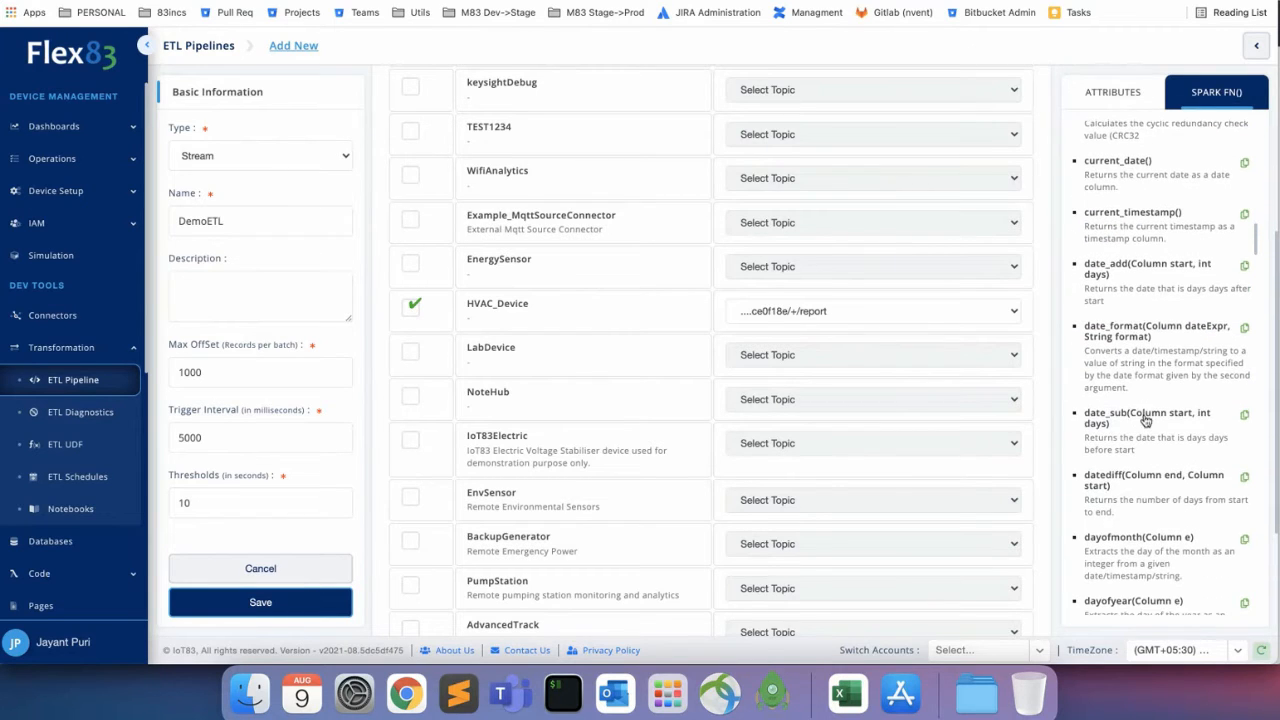
{"action": "scroll", "coordinate": [1108, 420], "scroll_direction": "down", "scroll_amount": 6}
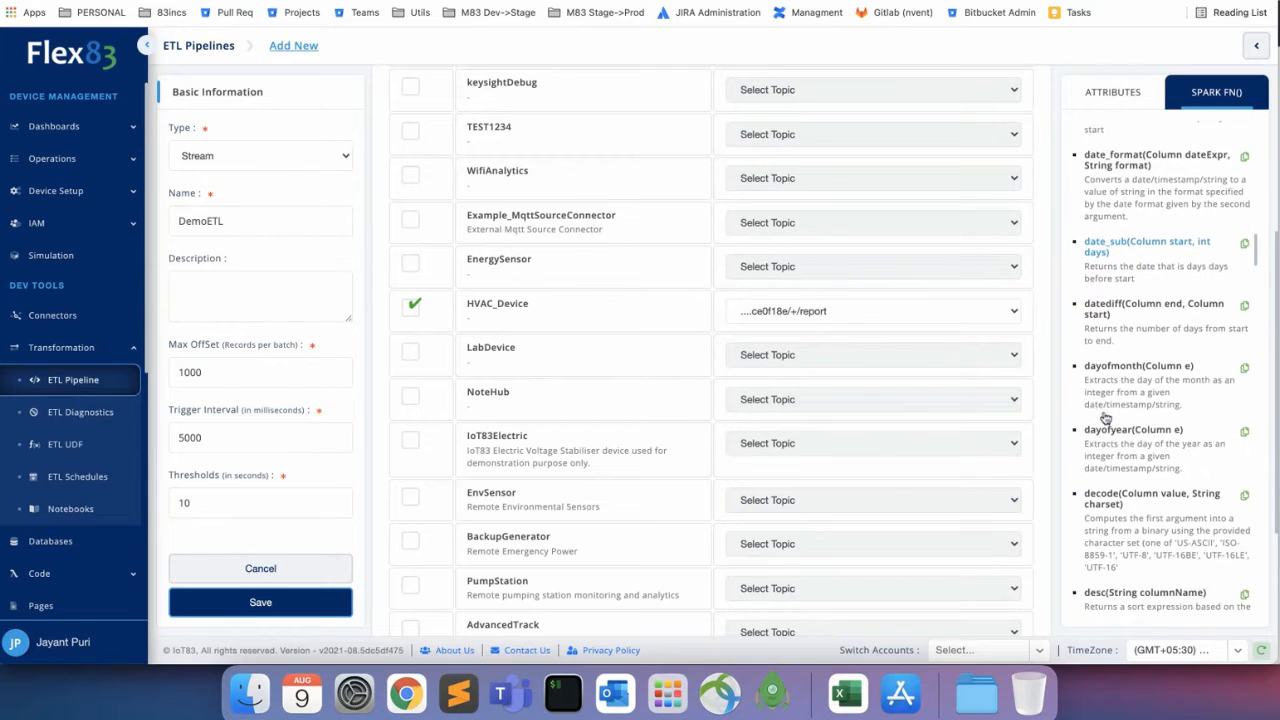
{"action": "scroll", "coordinate": [1114, 441], "scroll_direction": "down", "scroll_amount": 8}
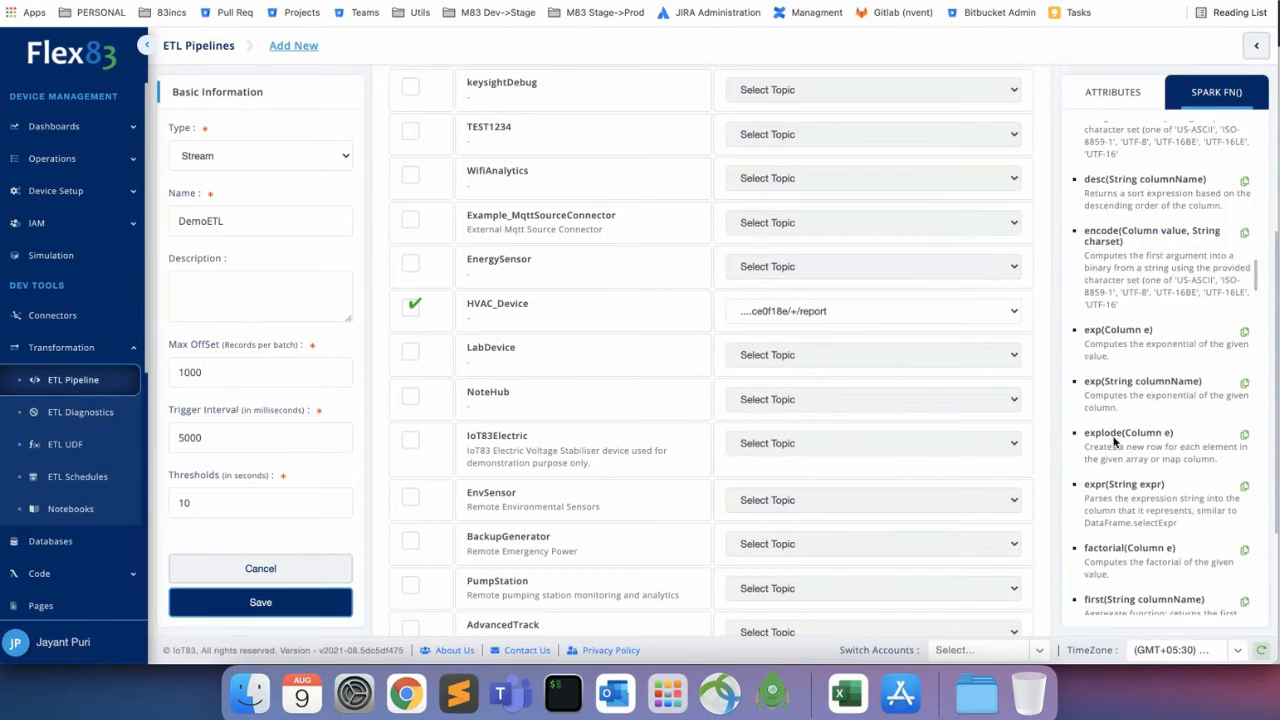
{"action": "scroll", "coordinate": [545, 445], "scroll_direction": "down", "scroll_amount": 3}
{"action": "scroll", "coordinate": [545, 445], "scroll_direction": "down", "scroll_amount": 2}
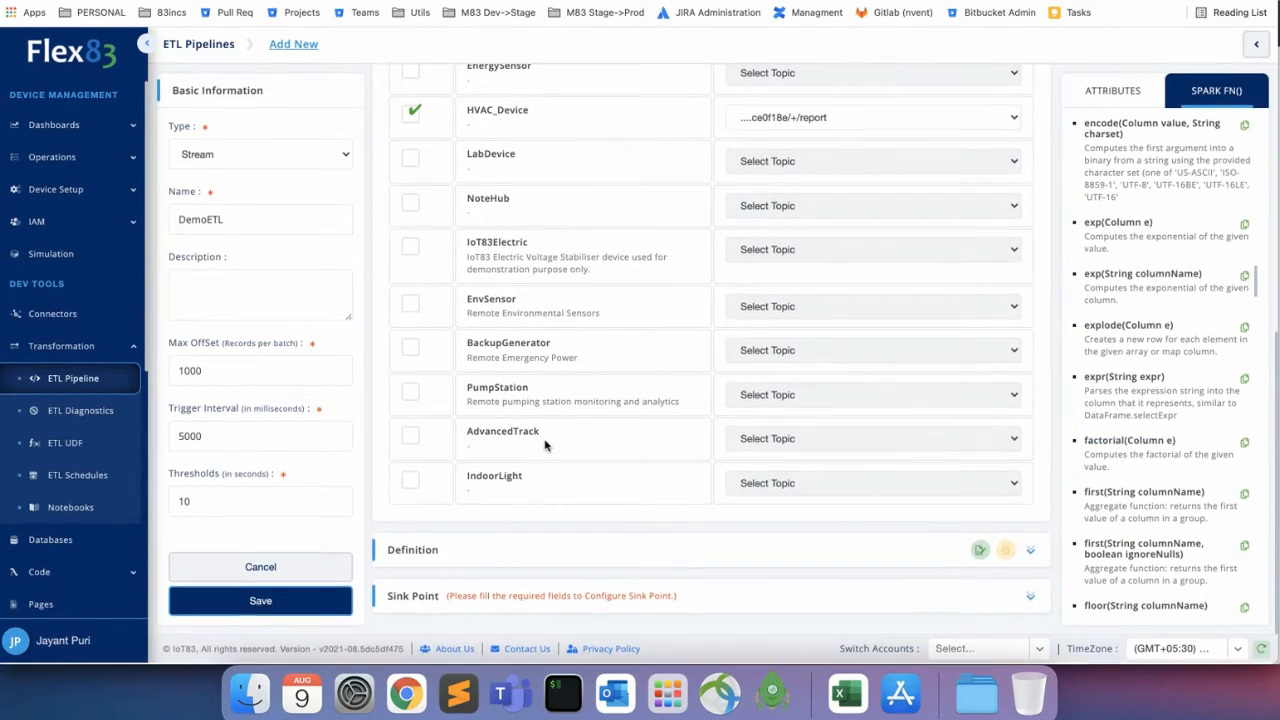
Auto-fill DemoETL's Select operation with all HVAC_Device attributes, rooftopCurrent through timestamp.
{"action": "left_click", "coordinate": [1032, 554]}
{"action": "scroll", "coordinate": [763, 457], "scroll_direction": "down", "scroll_amount": 5}
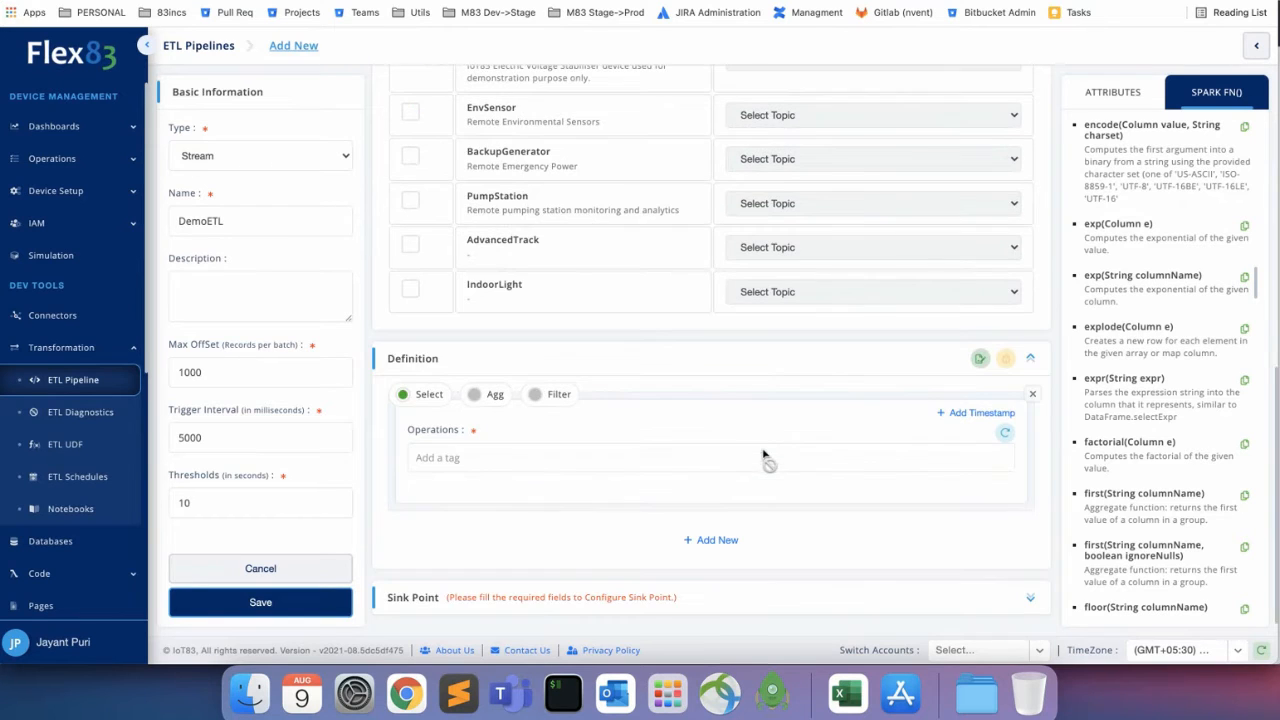
{"action": "left_click", "coordinate": [979, 362]}
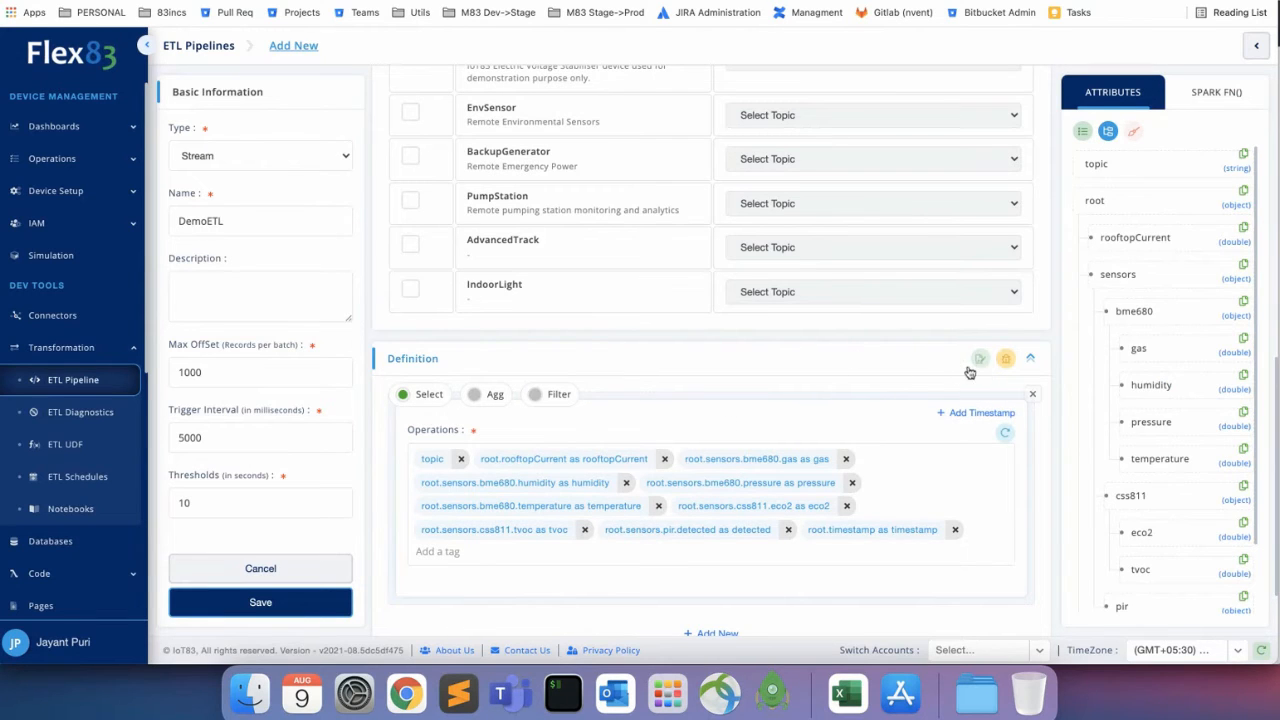
{"action": "scroll", "coordinate": [782, 373], "scroll_direction": "down", "scroll_amount": 1}
{"action": "scroll", "coordinate": [782, 373], "scroll_direction": "down", "scroll_amount": 2}
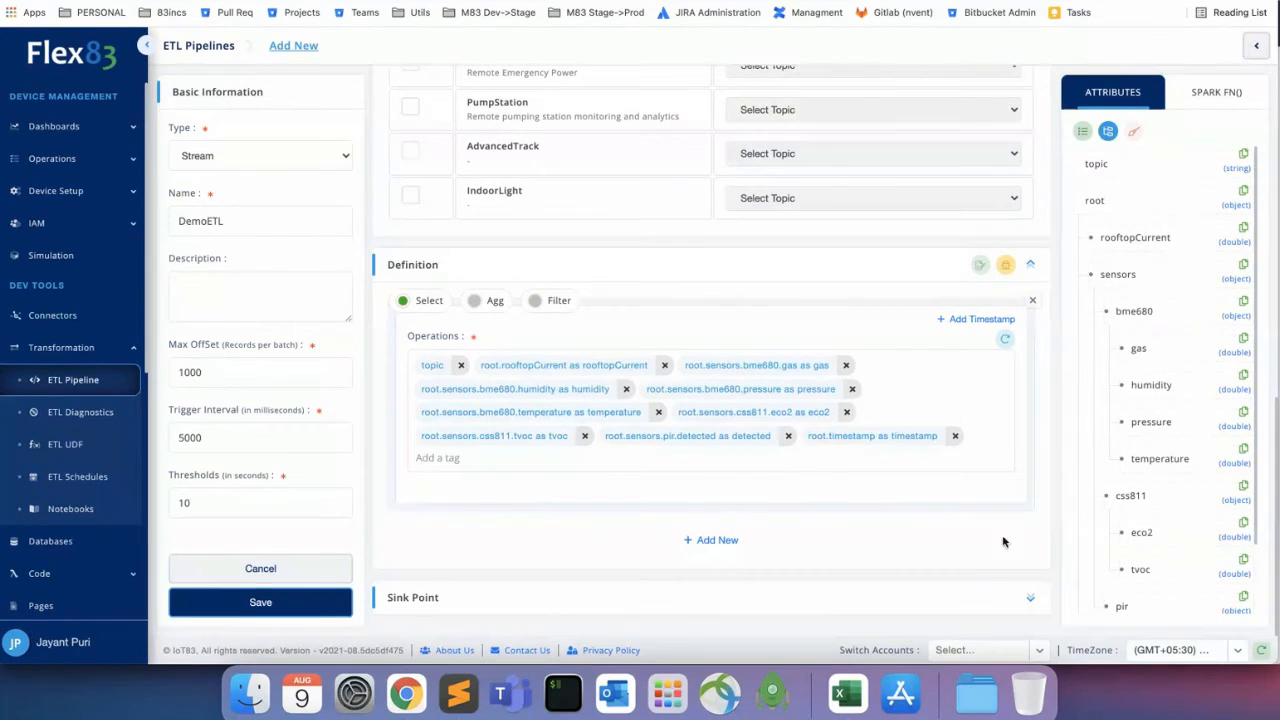
{"action": "scroll", "coordinate": [818, 410], "scroll_direction": "down", "scroll_amount": 1}
Change the sink type to Cloud Storage (Amazon S3 via Example_S3SinkConnector).
{"action": "left_click", "coordinate": [1030, 597]}
{"action": "scroll", "coordinate": [626, 457], "scroll_direction": "down", "scroll_amount": 3}
{"action": "left_click", "coordinate": [504, 556]}
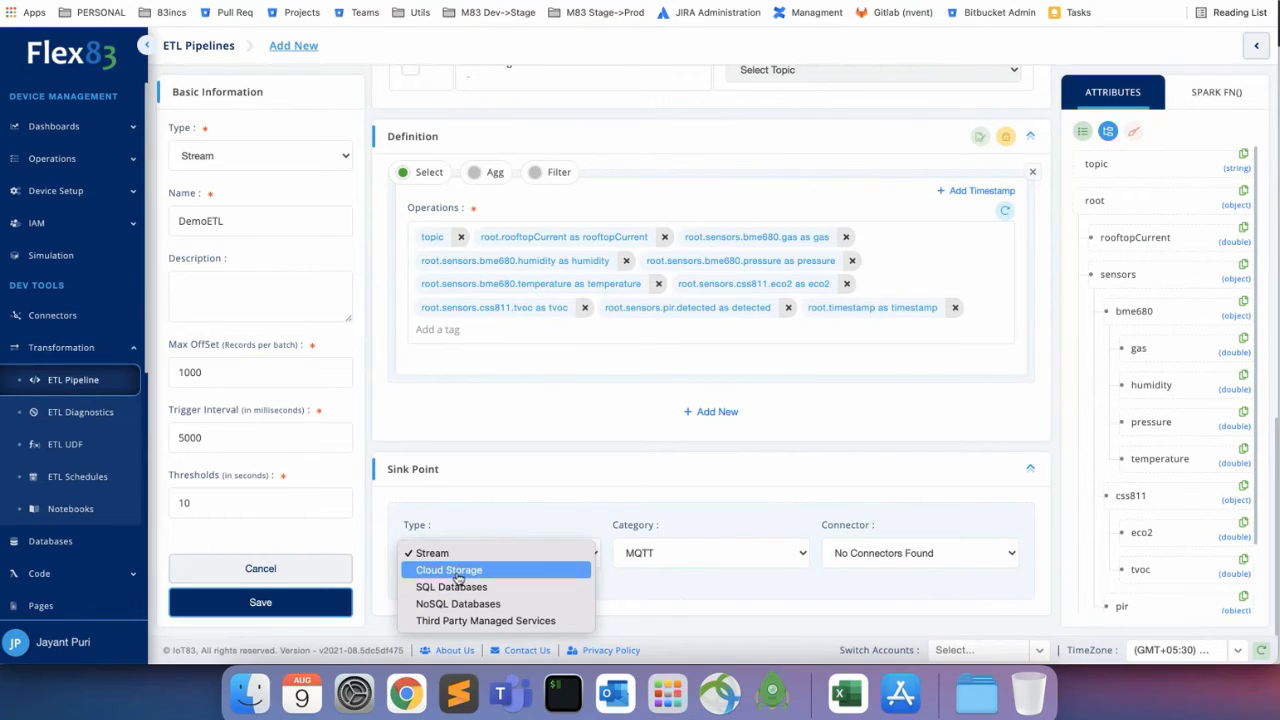
{"action": "left_click", "coordinate": [458, 571]}
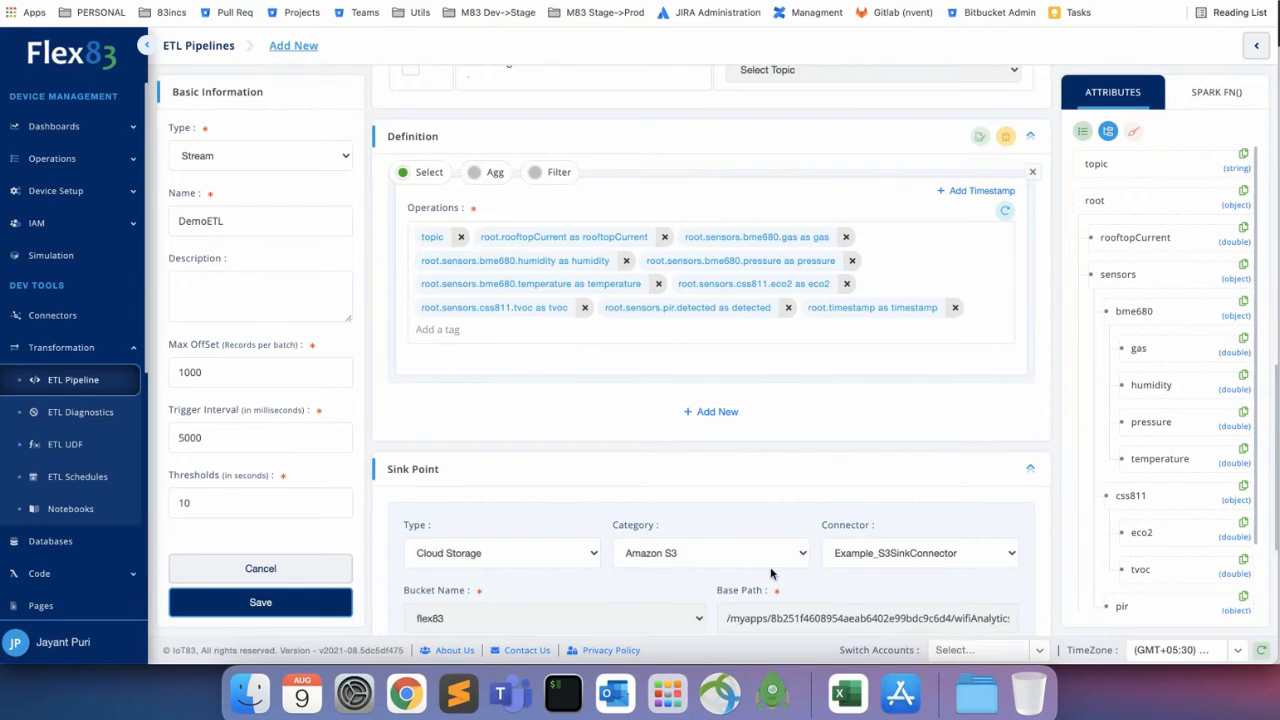
{"action": "scroll", "coordinate": [686, 528], "scroll_direction": "down", "scroll_amount": 5}
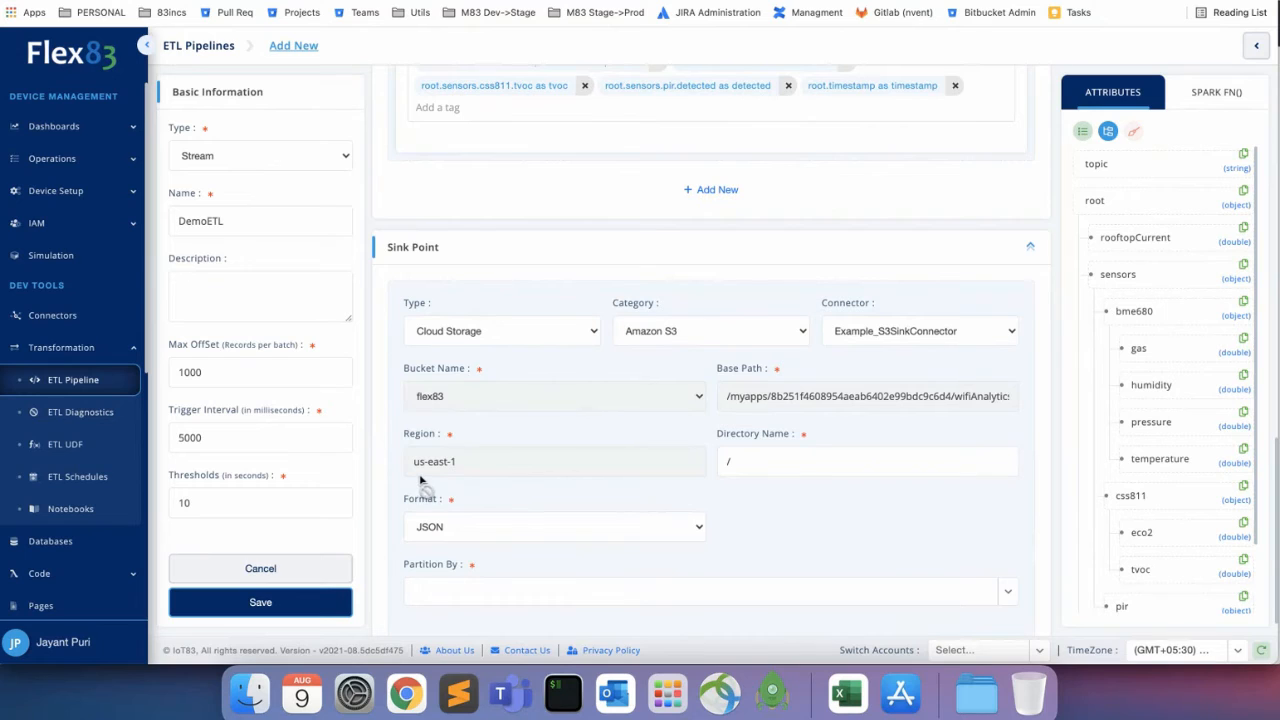
Set the S3 directory to / and keep JSON as the output format.
{"action": "left_click", "coordinate": [782, 460]}
{"action": "left_click", "coordinate": [613, 525]}
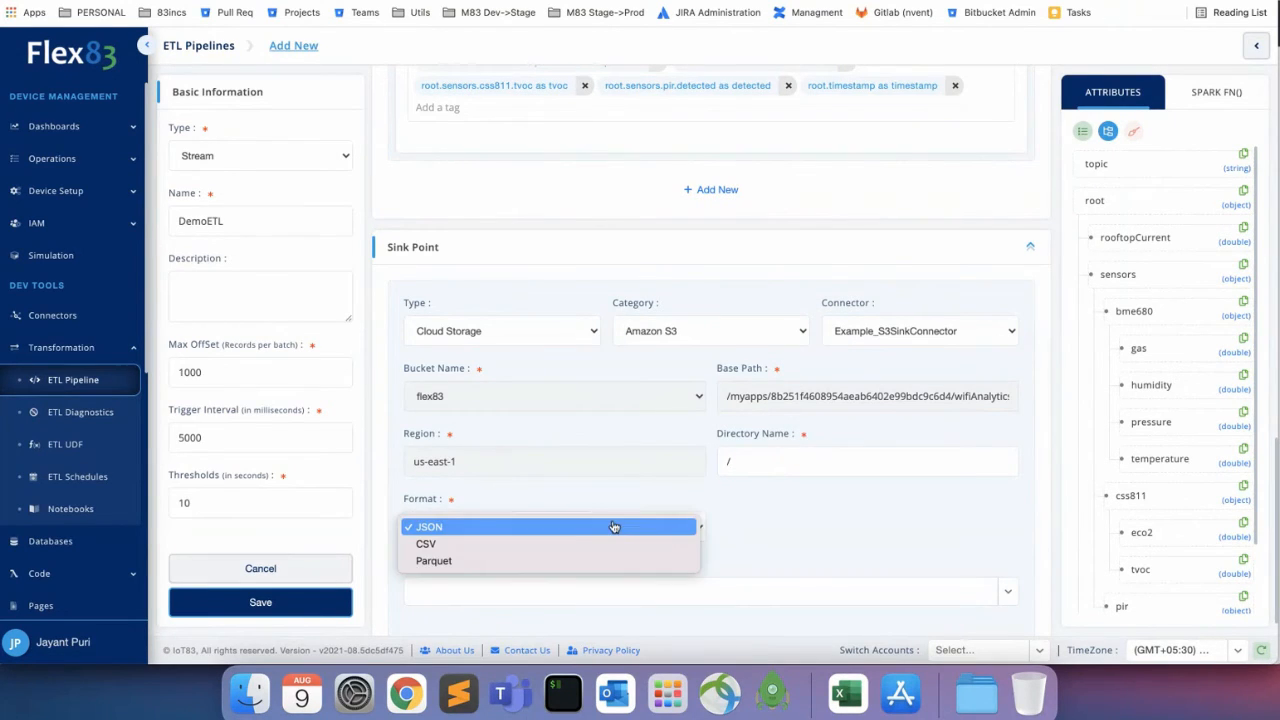
{"action": "left_click", "coordinate": [823, 548]}
{"action": "scroll", "coordinate": [825, 549], "scroll_direction": "down", "scroll_amount": 1}
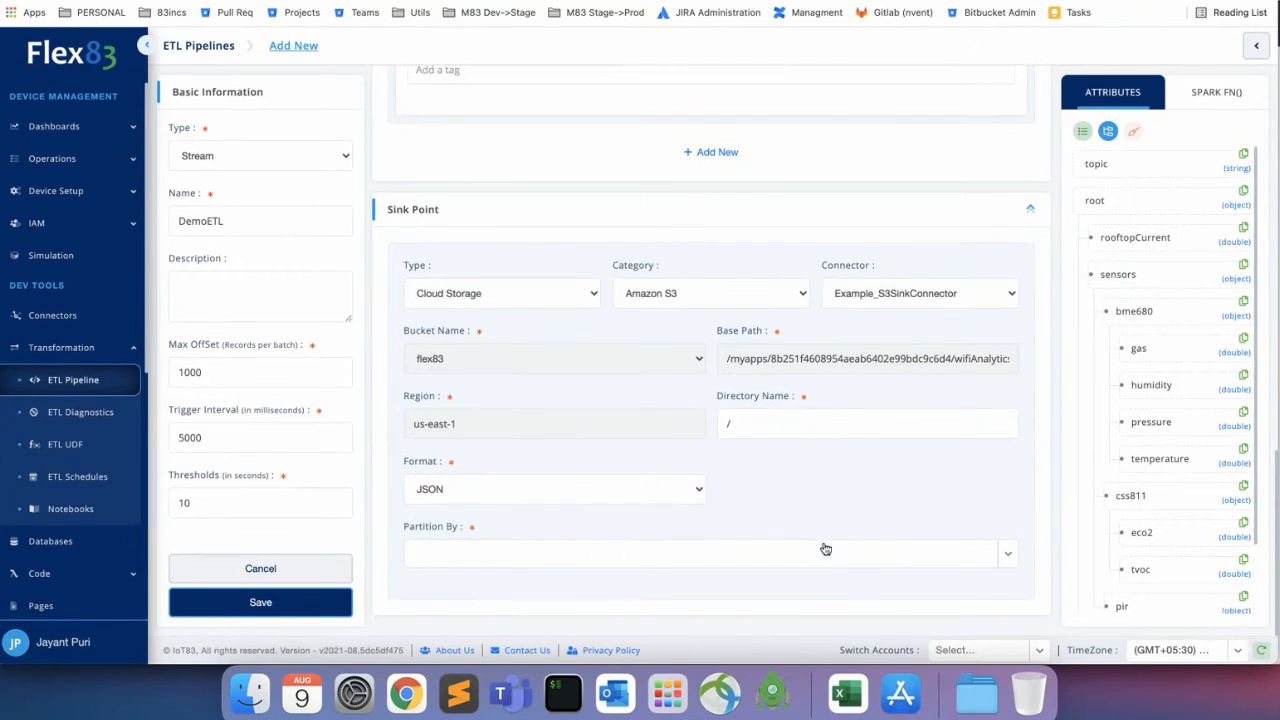
Review the attributes offered in the Partition By list.
{"action": "left_click", "coordinate": [1010, 560]}
{"action": "scroll", "coordinate": [554, 597], "scroll_direction": "down", "scroll_amount": 5}
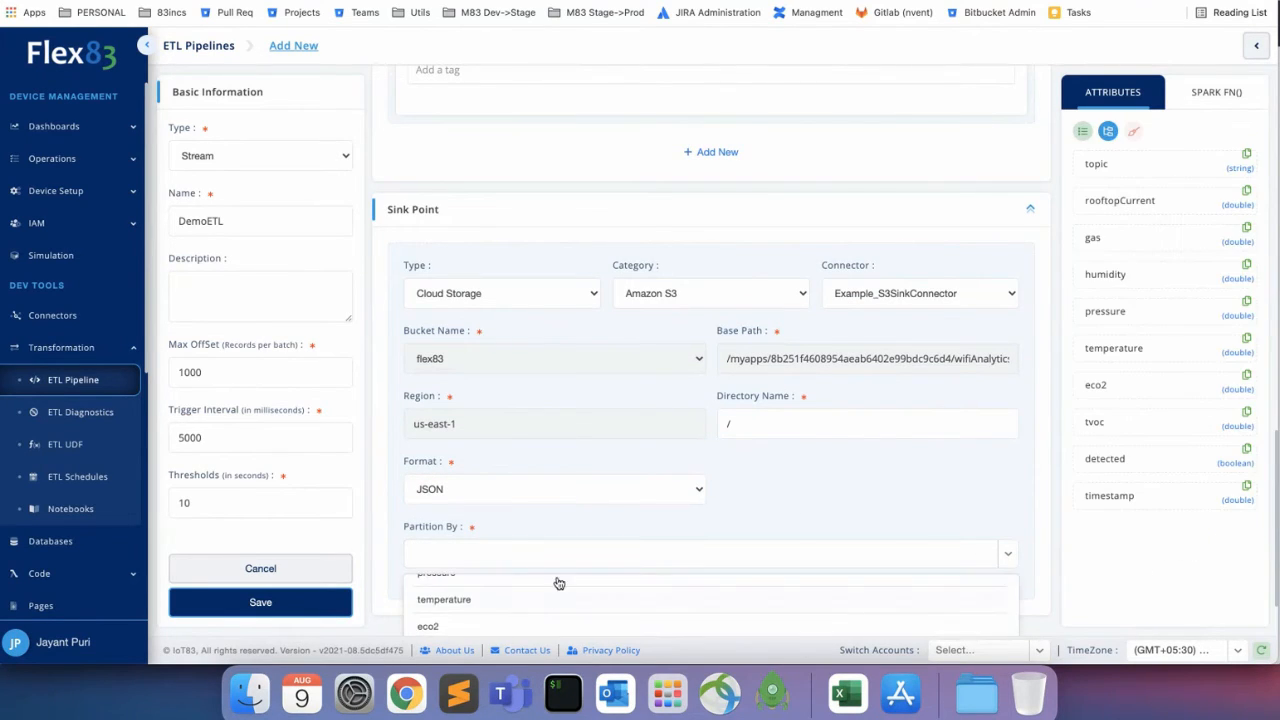
{"action": "scroll", "coordinate": [541, 581], "scroll_direction": "up", "scroll_amount": 3}
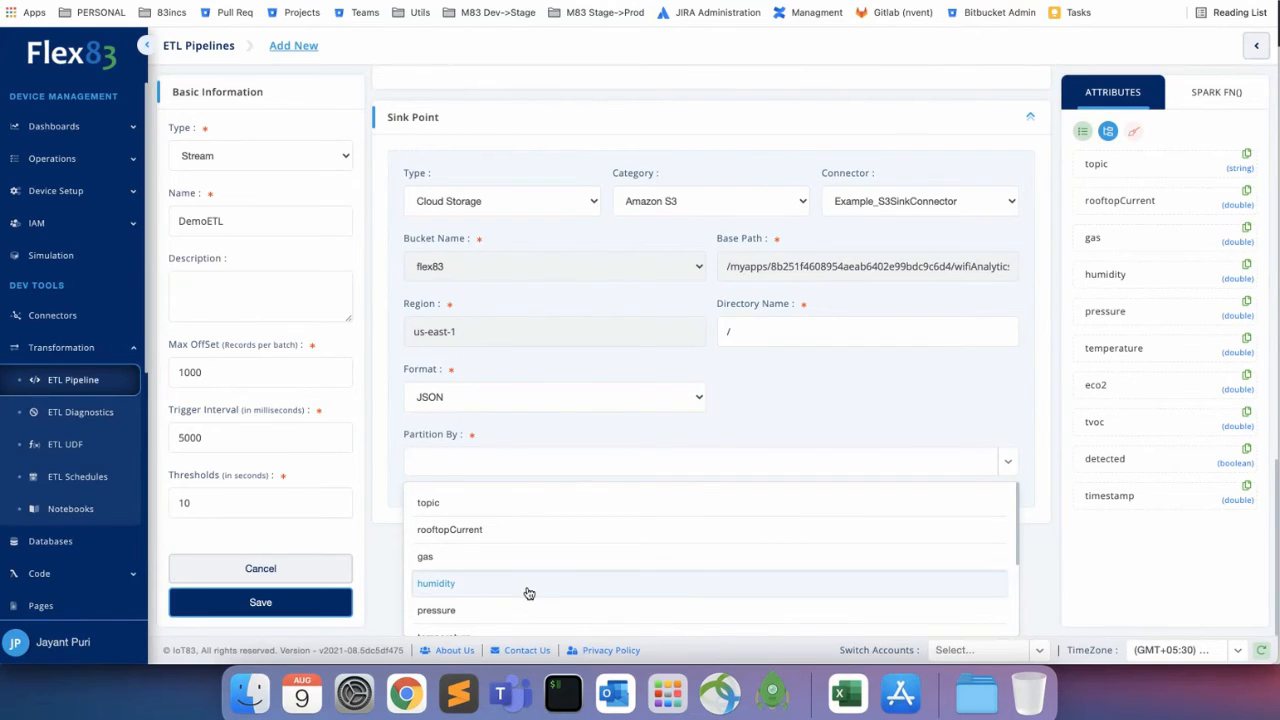
{"action": "scroll", "coordinate": [670, 516], "scroll_direction": "up", "scroll_amount": 2}
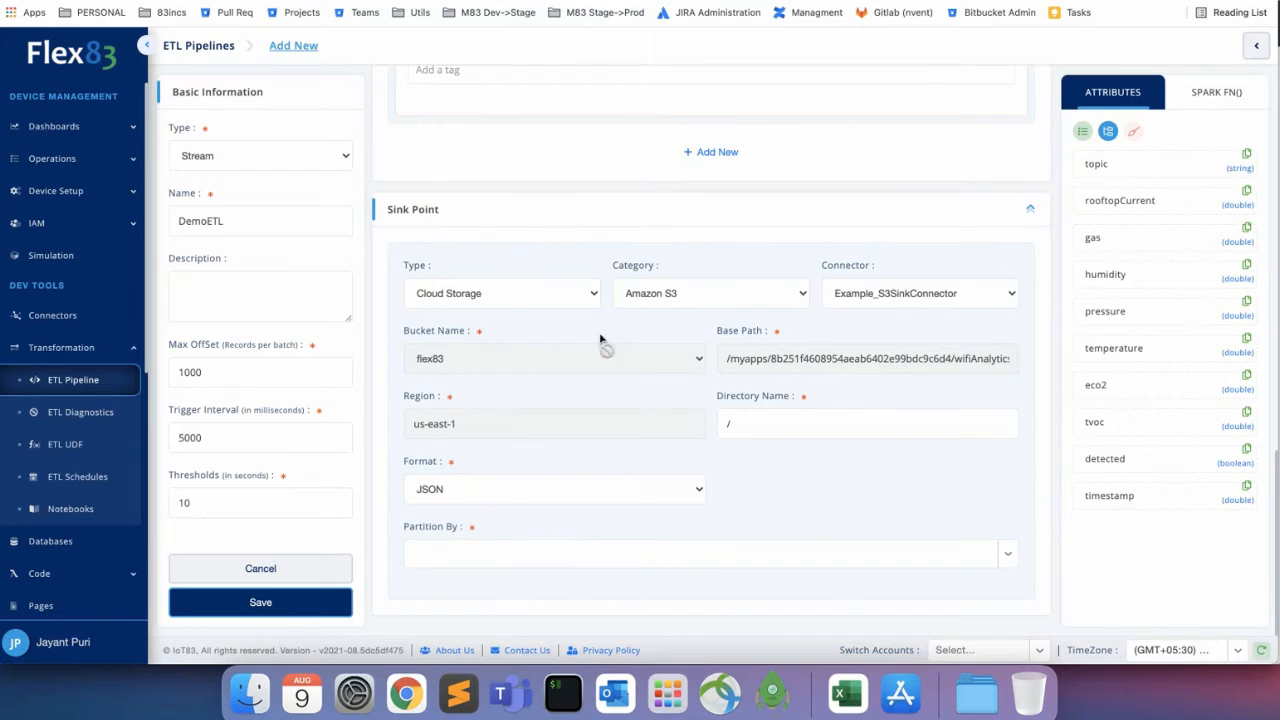
{"action": "left_click", "coordinate": [507, 302]}
Make SQL Databases the sink type, keeping MySQL with Example_MysqlConnector.
{"action": "left_click", "coordinate": [506, 310]}
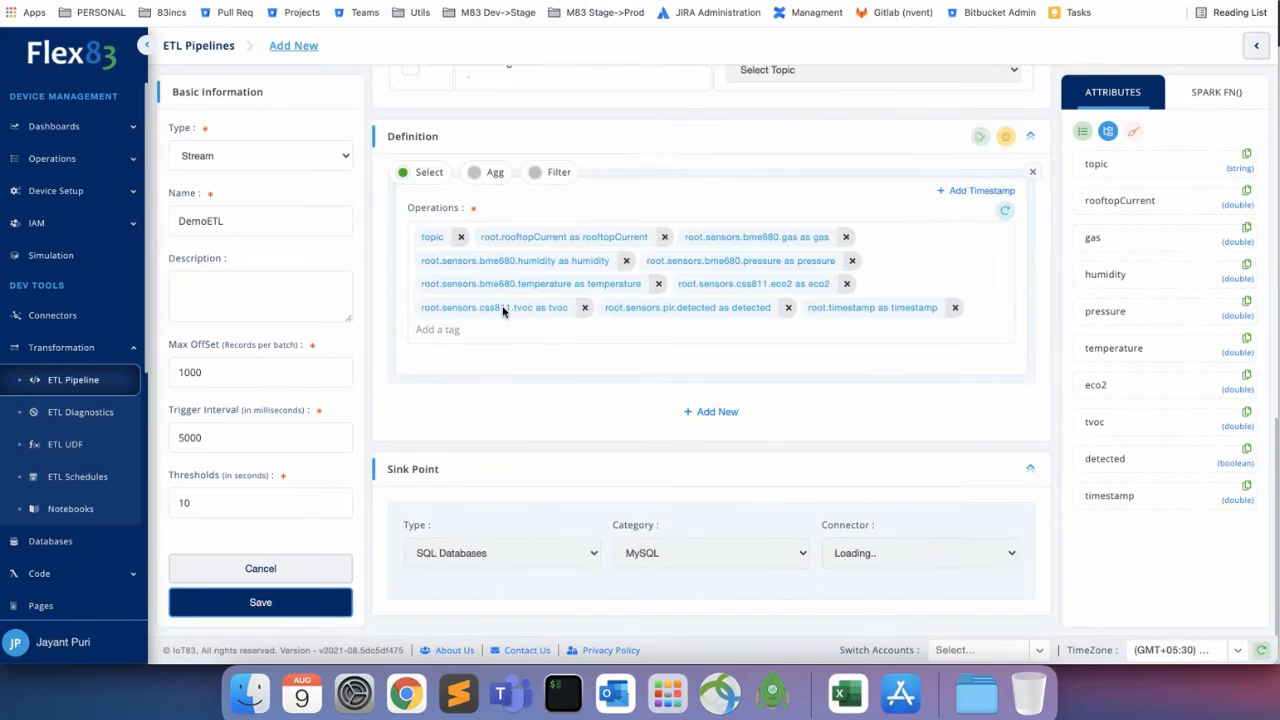
{"action": "scroll", "coordinate": [575, 408], "scroll_direction": "down", "scroll_amount": 4}
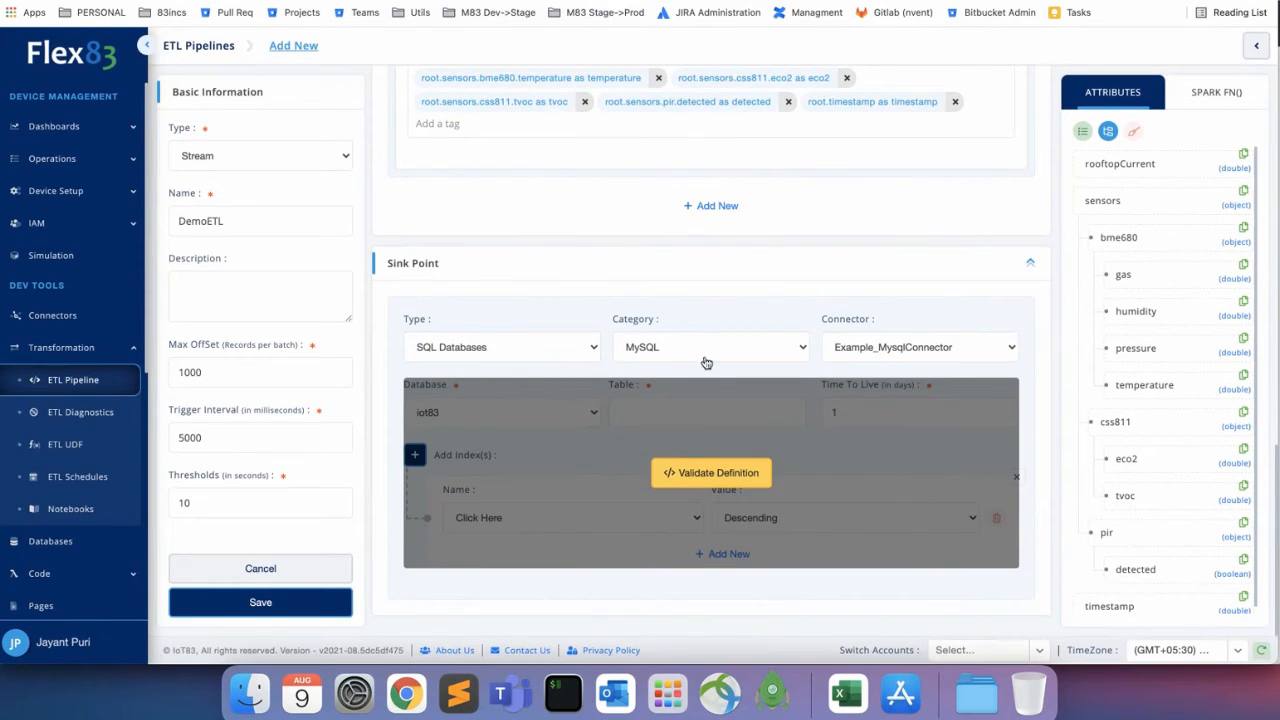
{"action": "left_click", "coordinate": [708, 346]}
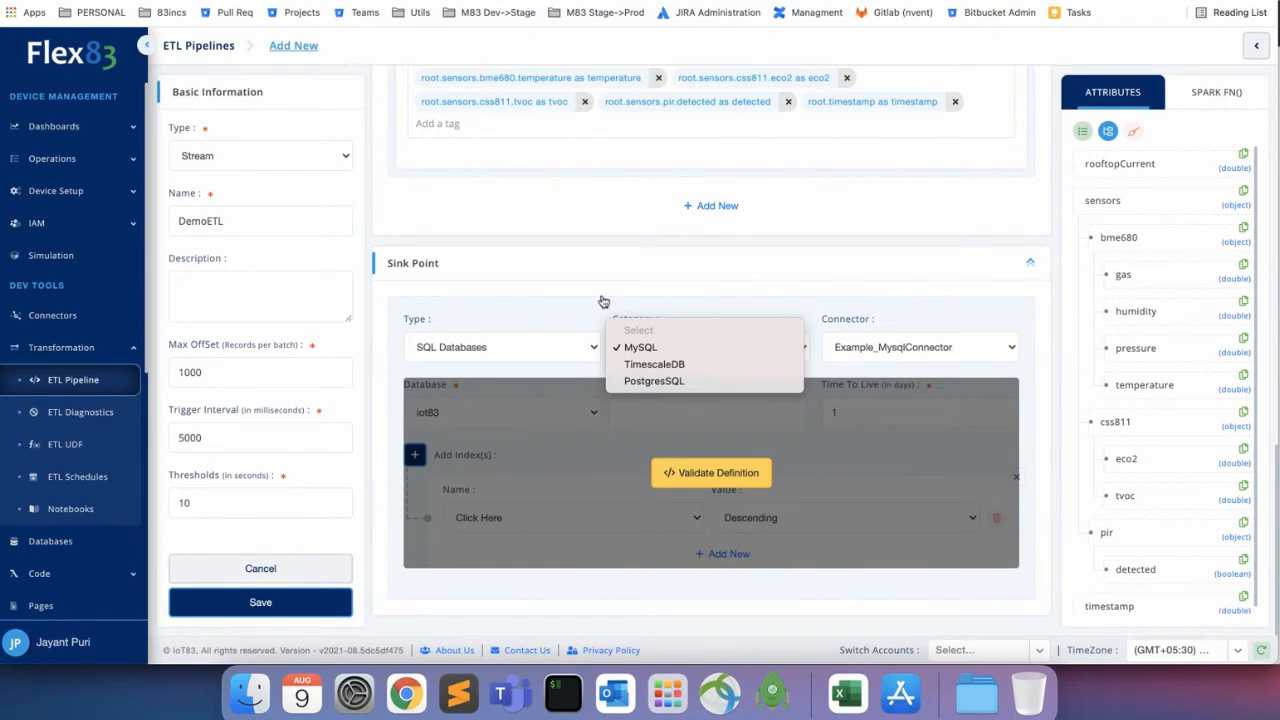
{"action": "left_click", "coordinate": [857, 304]}
{"action": "left_click", "coordinate": [893, 348]}
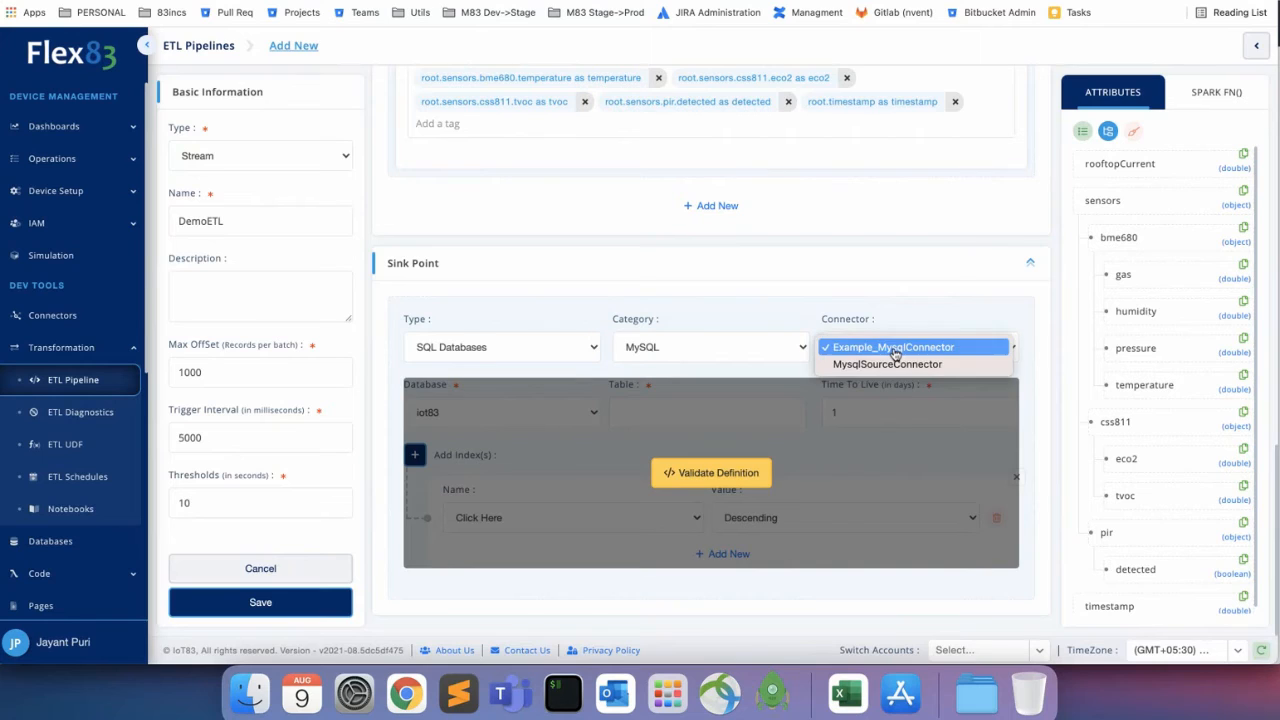
{"action": "left_click", "coordinate": [686, 300]}
Switch the SQL category to TimescaleDB, then change the sink type to NoSQL Databases.
{"action": "left_click", "coordinate": [672, 347]}
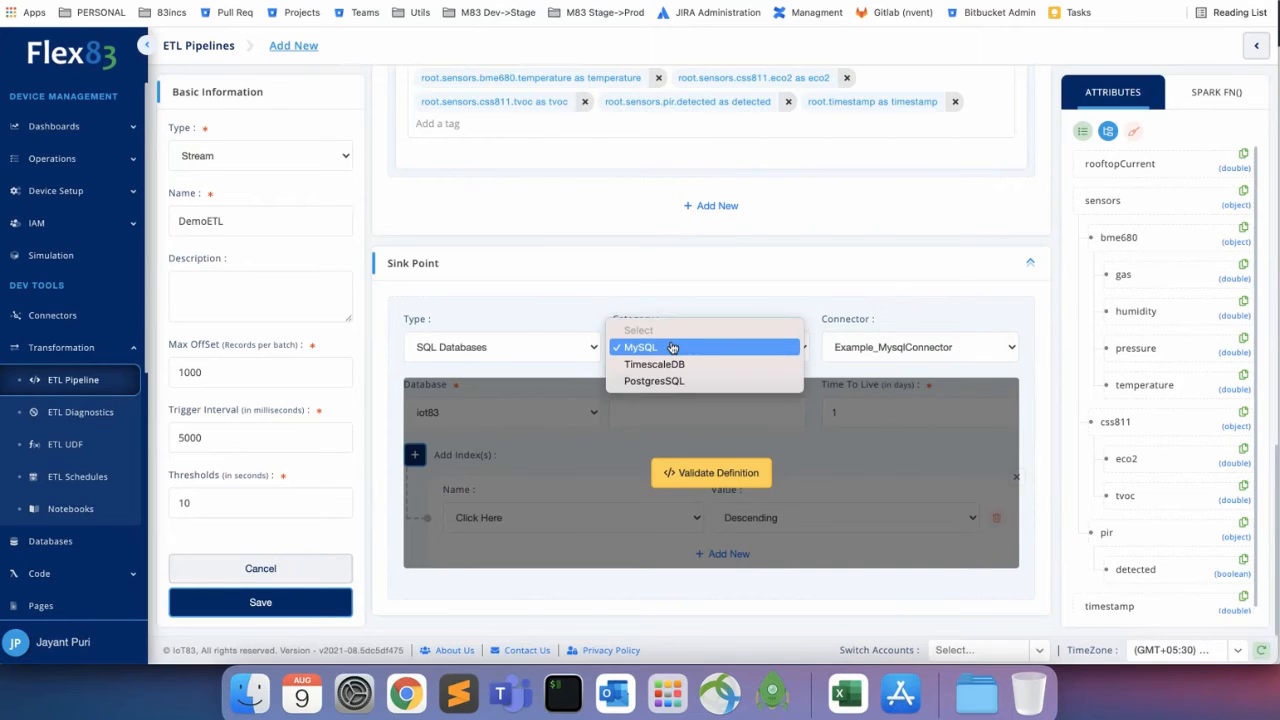
{"action": "left_click", "coordinate": [672, 364]}
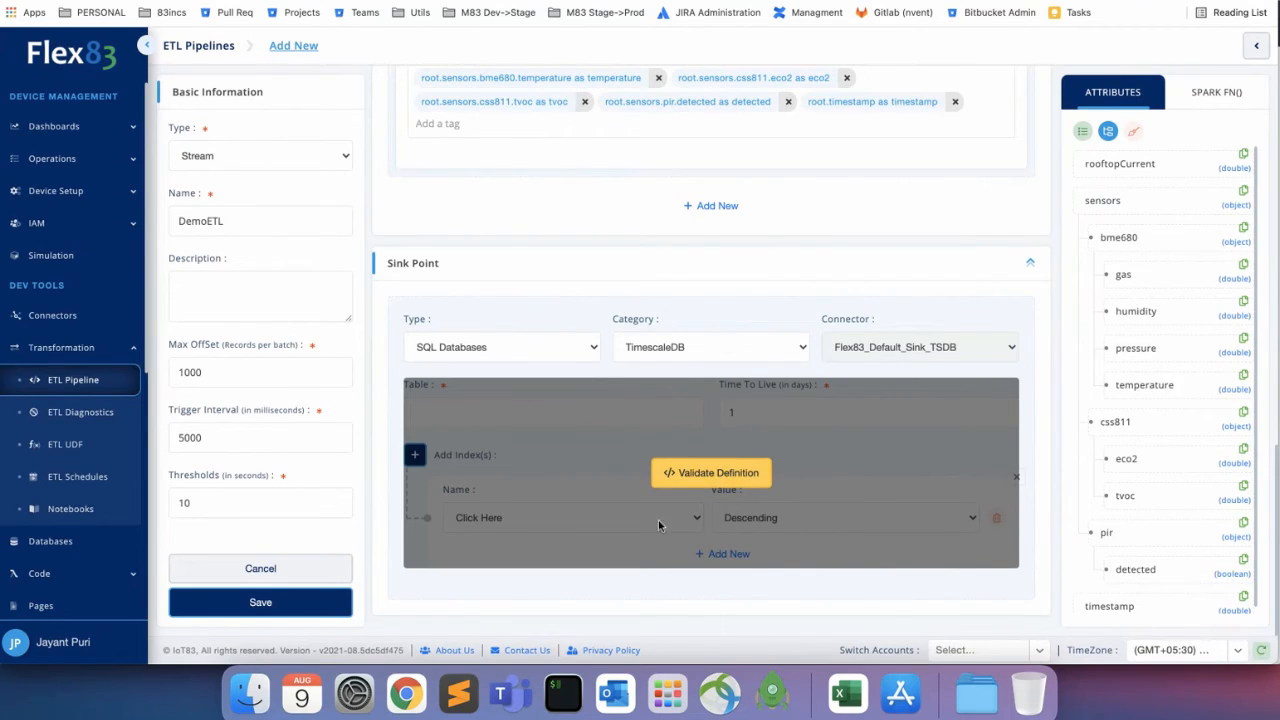
{"action": "left_click", "coordinate": [538, 352]}
{"action": "left_click", "coordinate": [536, 364]}
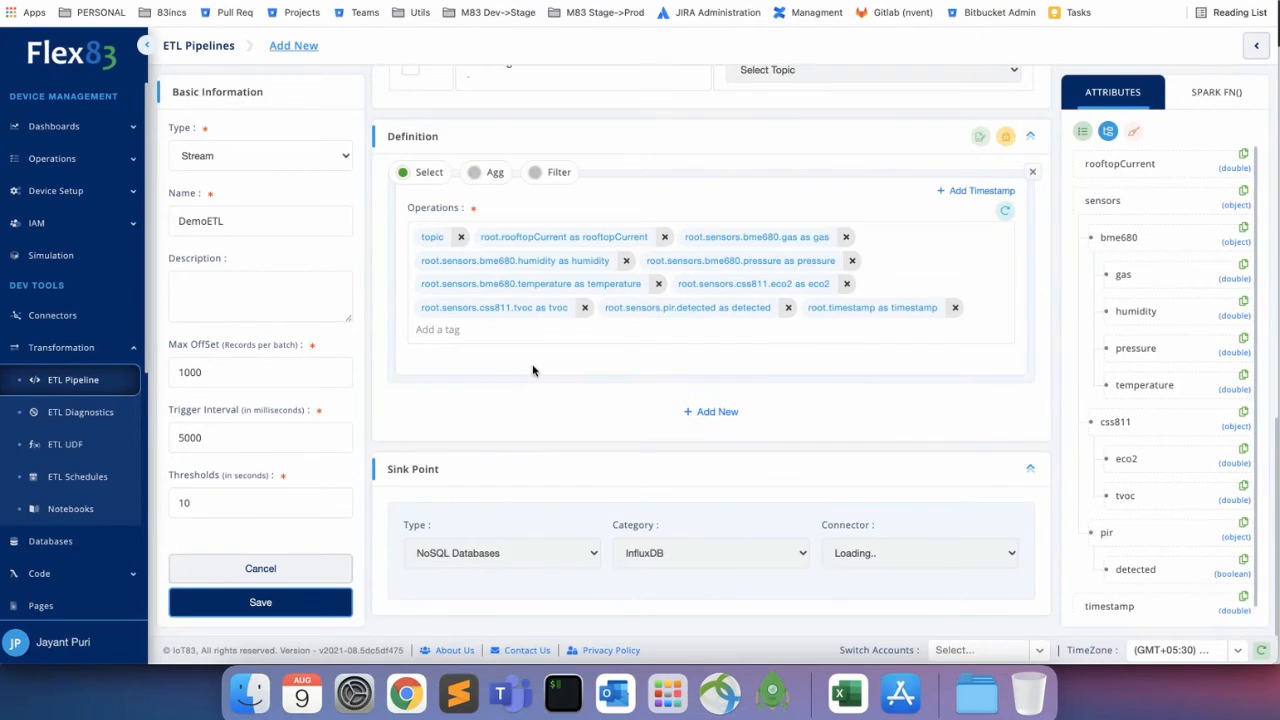
Review the NoSQL database categories and keep InfluxDB as the sink category.
{"action": "scroll", "coordinate": [607, 400], "scroll_direction": "down", "scroll_amount": 3}
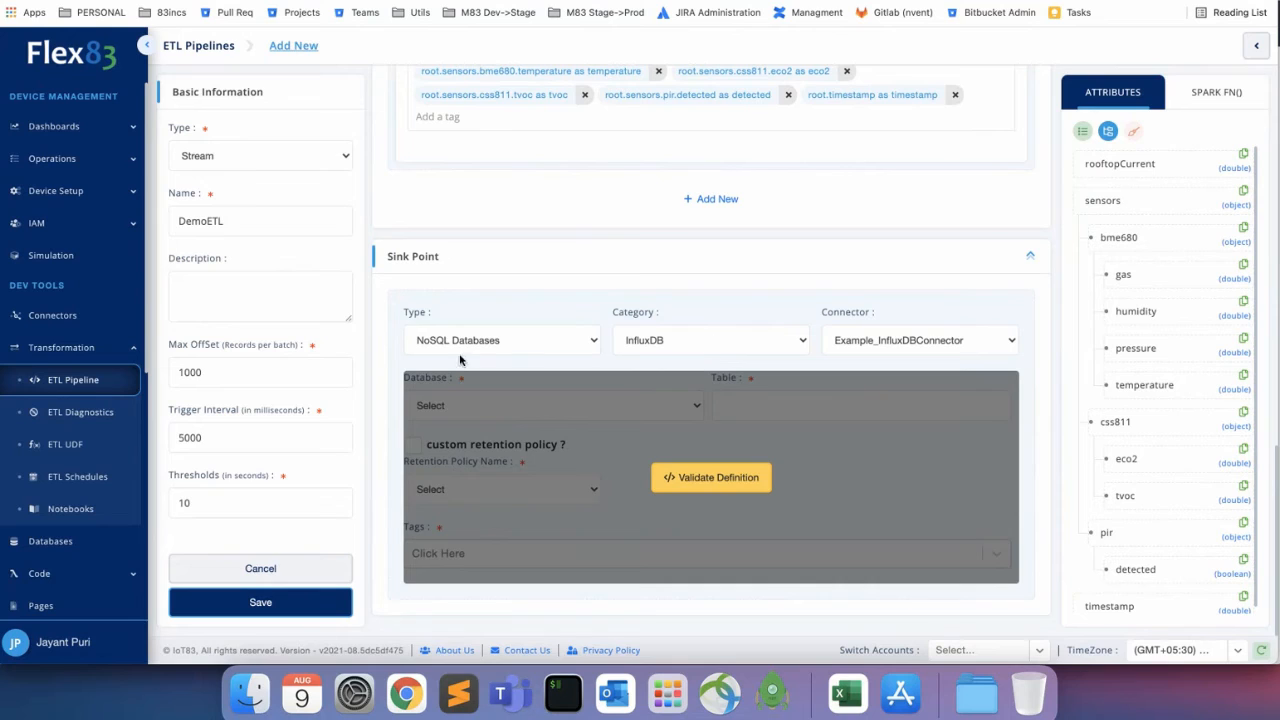
{"action": "left_click", "coordinate": [697, 352]}
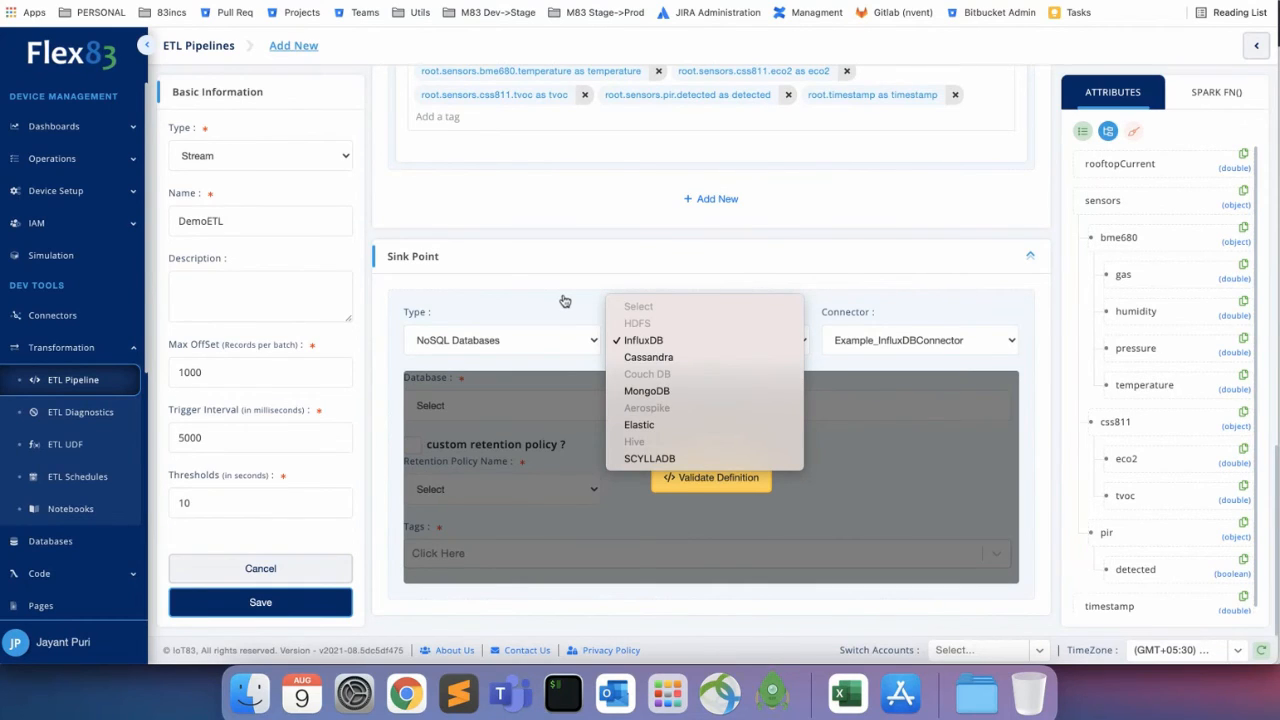
{"action": "left_click", "coordinate": [603, 279]}
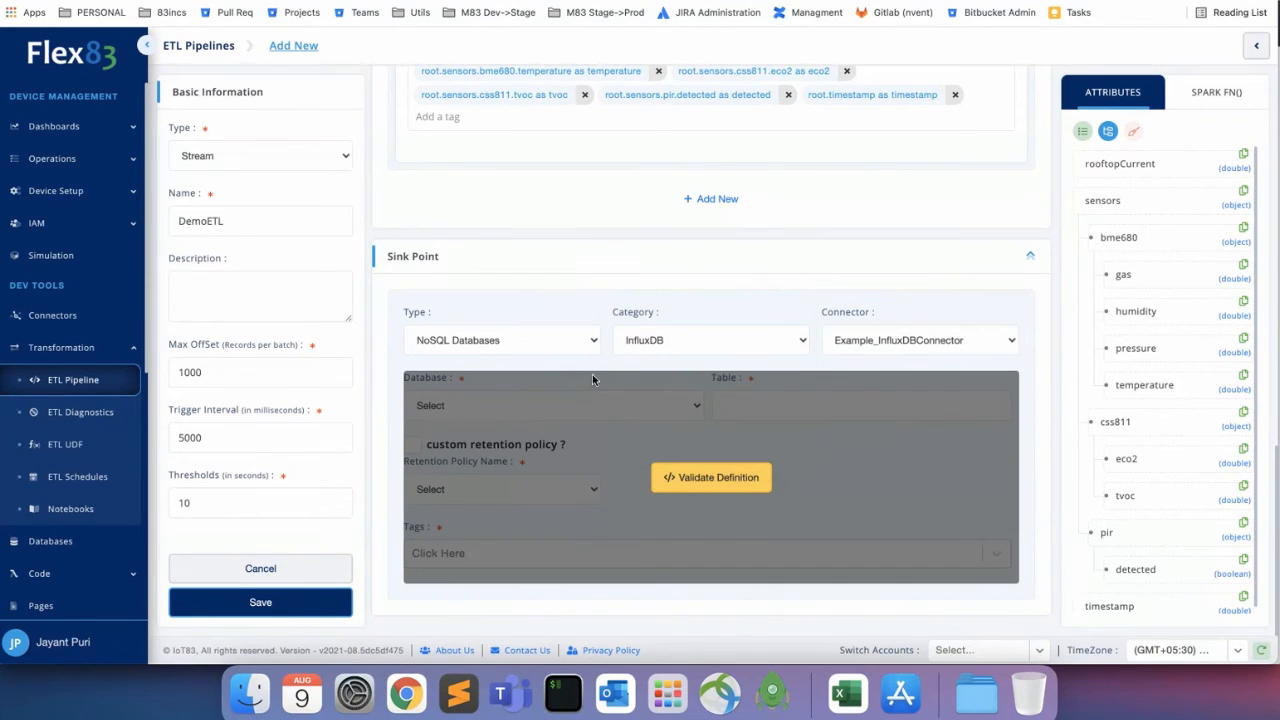
{"action": "left_click", "coordinate": [672, 340]}
{"action": "left_click", "coordinate": [670, 340]}
{"action": "left_click", "coordinate": [528, 340]}
Set the sink type to Third Party Managed Services, browsing categories and keeping AWS Kinesis.
{"action": "left_click", "coordinate": [528, 358]}
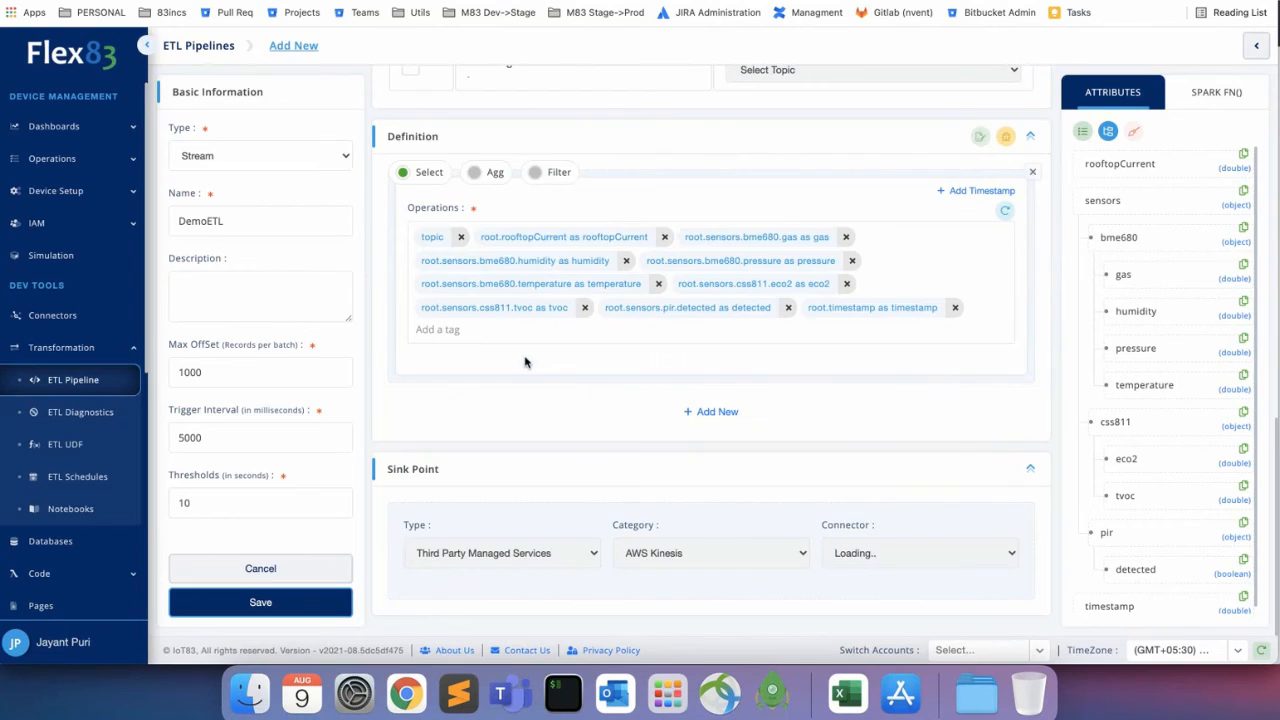
{"action": "left_click", "coordinate": [694, 556]}
{"action": "mouse_move", "coordinate": [704, 654]}
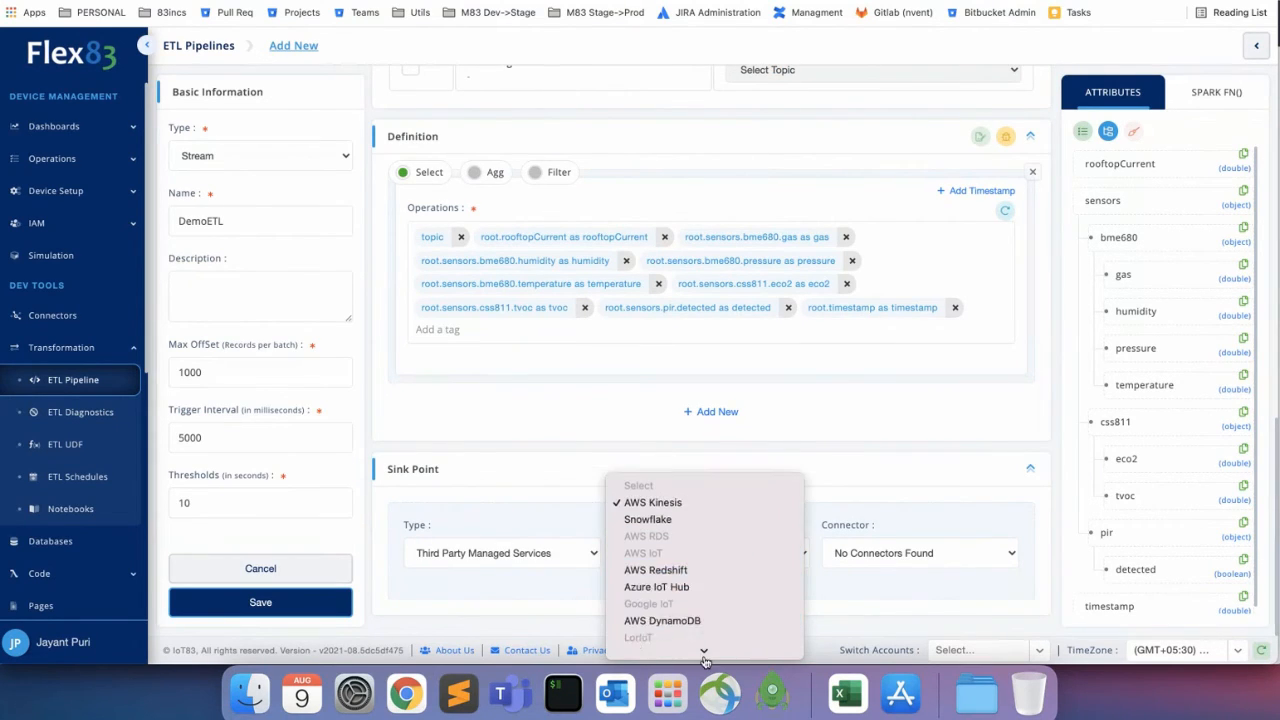
{"action": "left_click", "coordinate": [865, 416]}
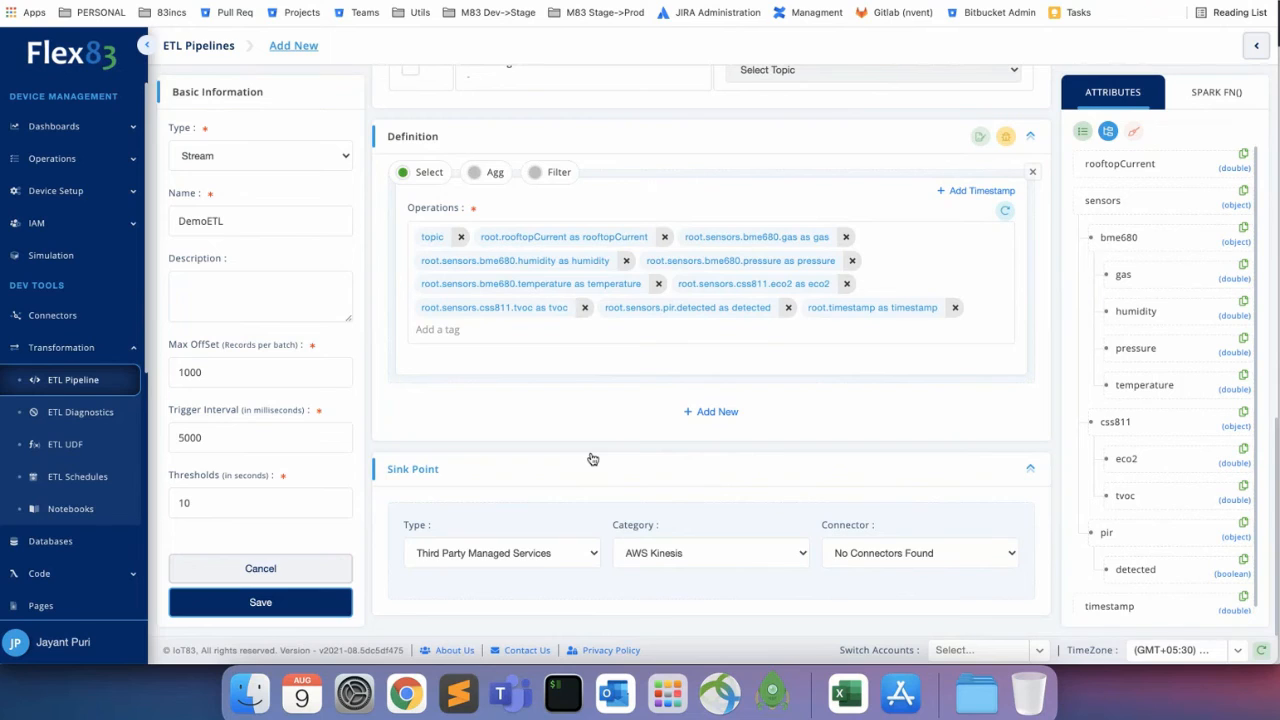
{"action": "scroll", "coordinate": [501, 437], "scroll_direction": "up", "scroll_amount": 10}
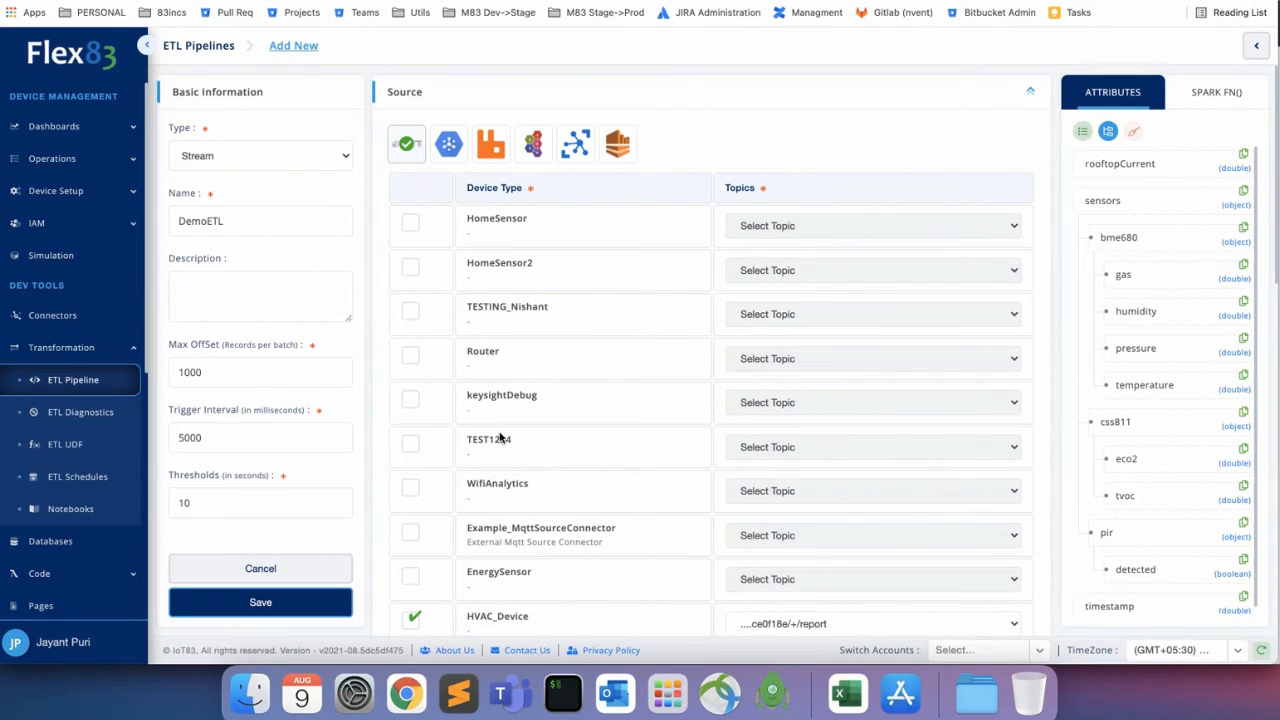
Look over the Source device table, then return to the ETL Pipelines list.
{"action": "scroll", "coordinate": [535, 392], "scroll_direction": "down", "scroll_amount": 2}
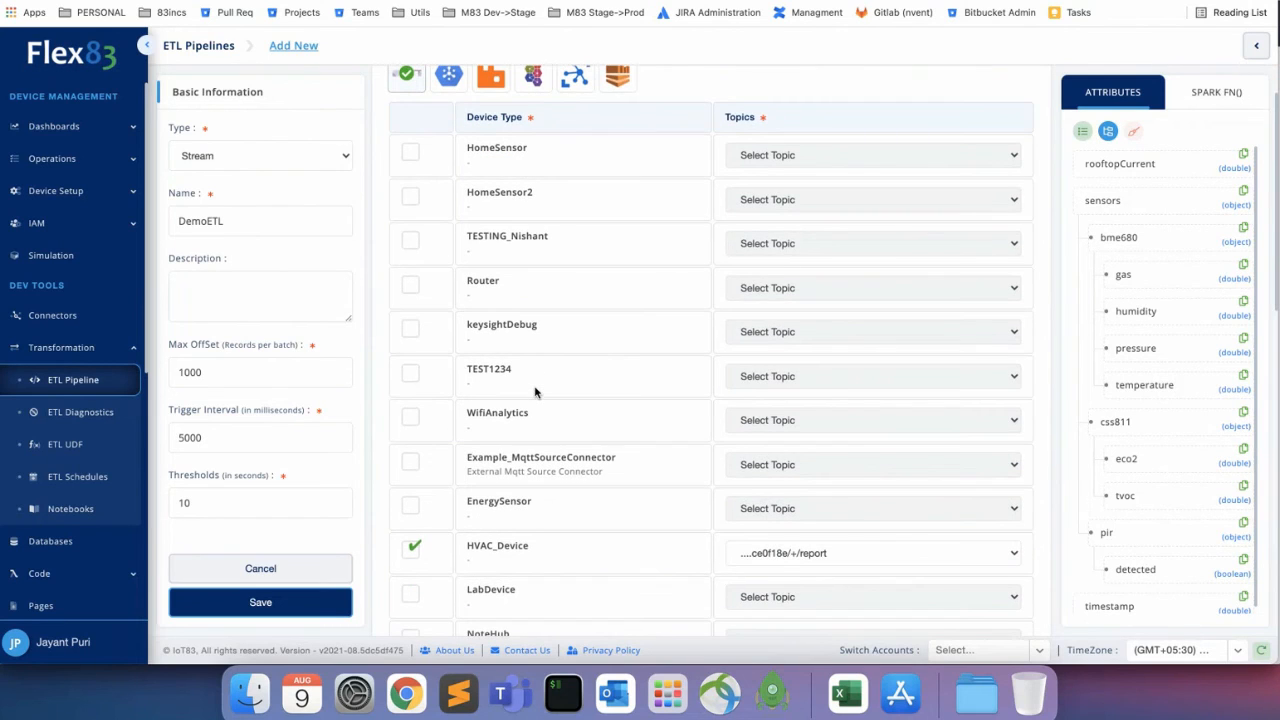
{"action": "scroll", "coordinate": [535, 392], "scroll_direction": "up", "scroll_amount": 2}
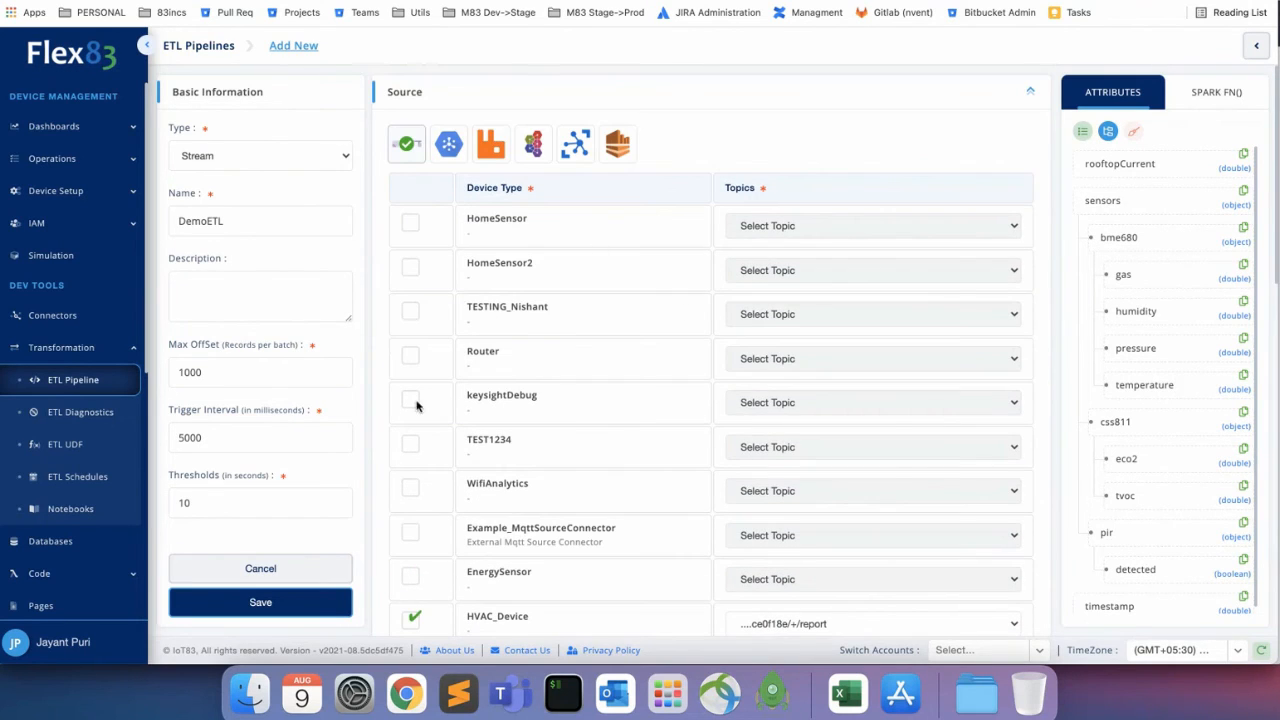
{"action": "scroll", "coordinate": [604, 424], "scroll_direction": "down", "scroll_amount": 10}
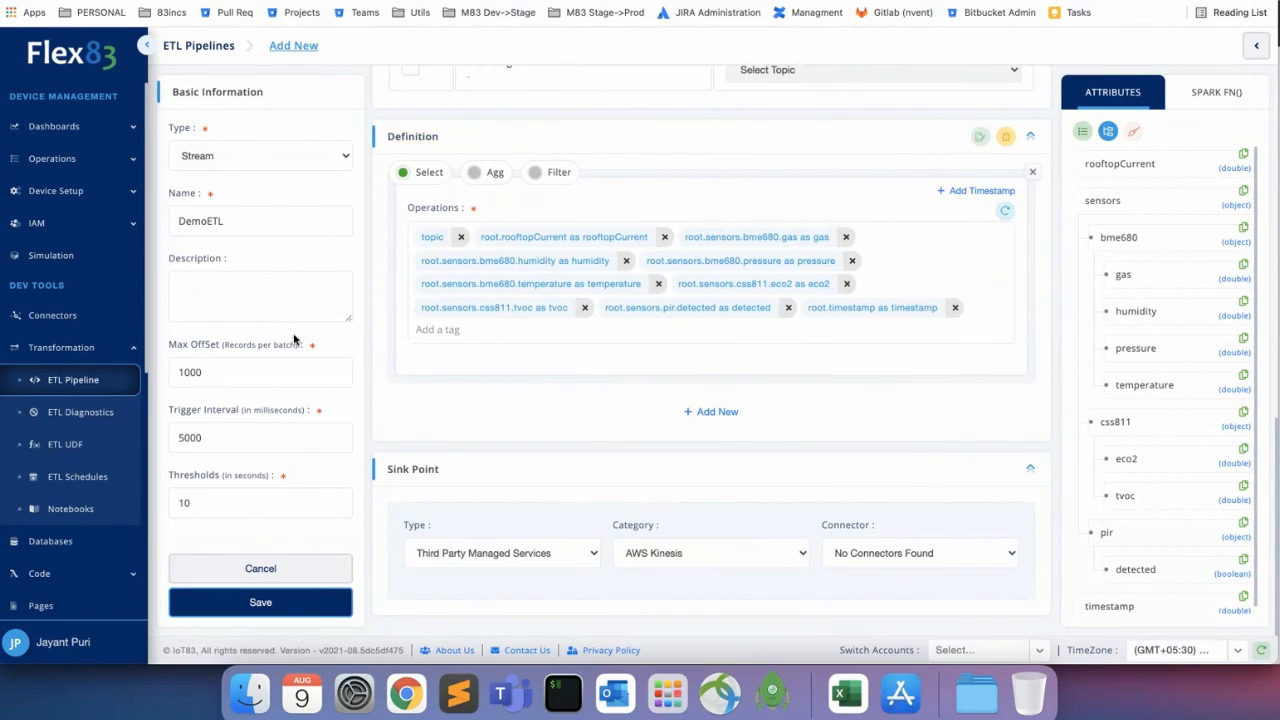
{"action": "left_click", "coordinate": [199, 46]}
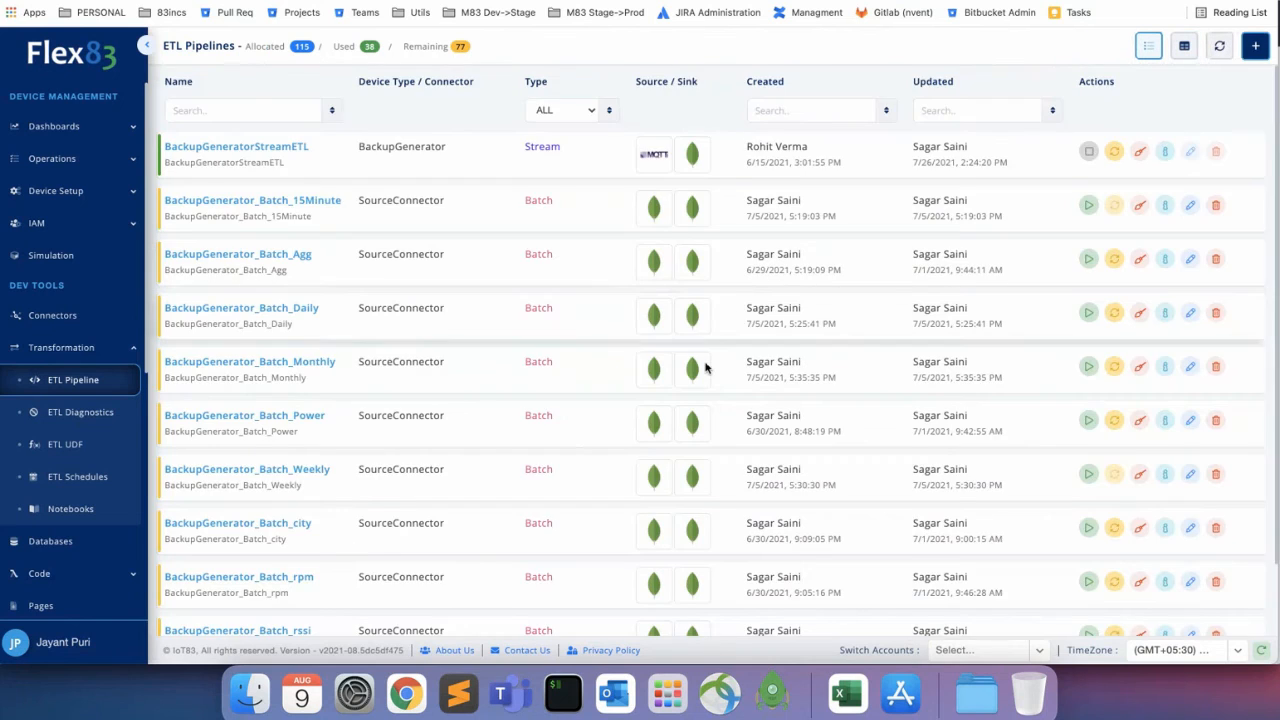
Go to page 2 of the ETL Pipelines list.
{"action": "scroll", "coordinate": [706, 367], "scroll_direction": "down", "scroll_amount": 2}
{"action": "scroll", "coordinate": [706, 368], "scroll_direction": "up", "scroll_amount": 1}
{"action": "scroll", "coordinate": [706, 367], "scroll_direction": "up", "scroll_amount": 1}
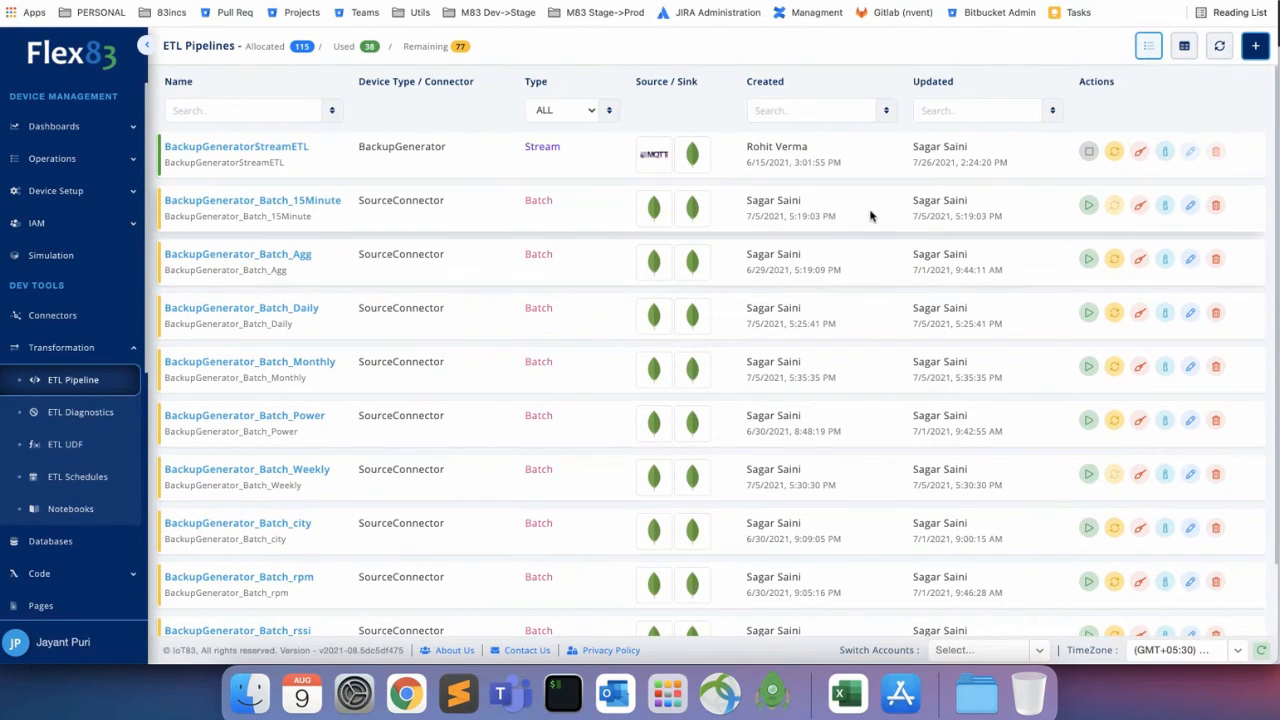
{"action": "scroll", "coordinate": [480, 437], "scroll_direction": "down", "scroll_amount": 2}
{"action": "scroll", "coordinate": [480, 437], "scroll_direction": "up", "scroll_amount": 2}
{"action": "scroll", "coordinate": [857, 471], "scroll_direction": "down", "scroll_amount": 2}
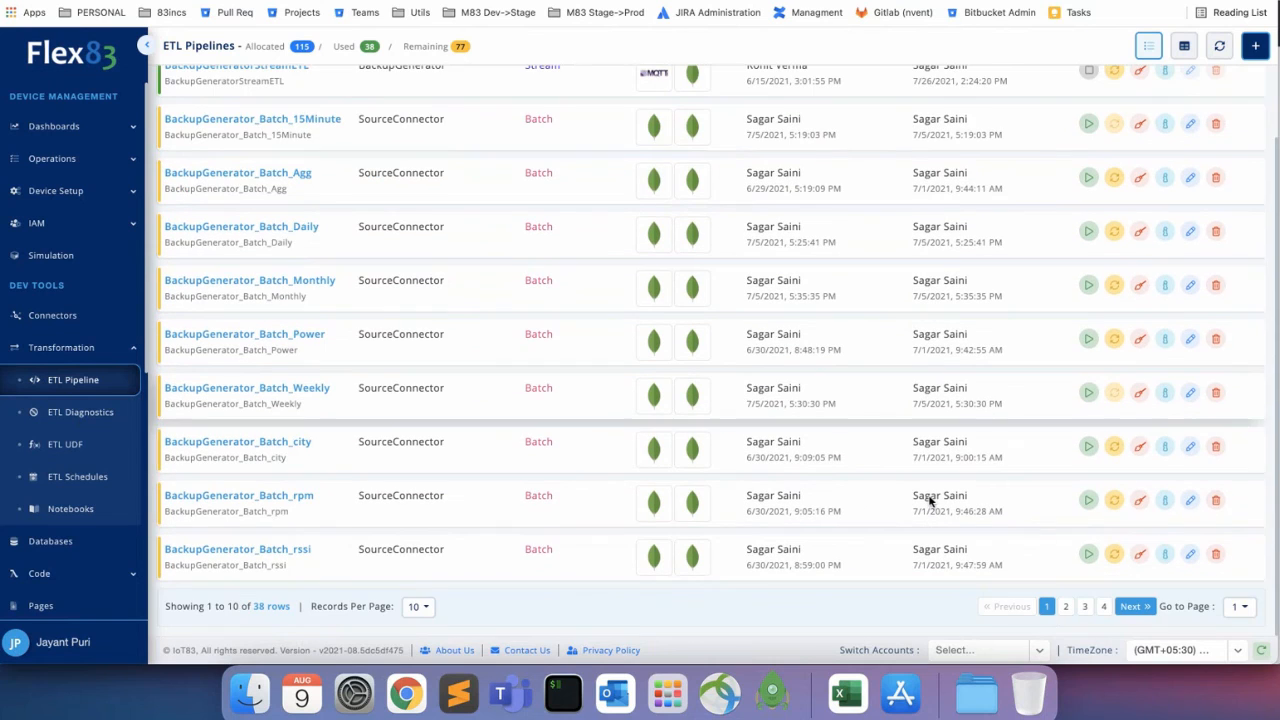
{"action": "left_click", "coordinate": [1065, 606]}
Scroll through rows 11–20, from BackupGenerator_Batch_temp to Example_MqttToMongo.
{"action": "scroll", "coordinate": [648, 416], "scroll_direction": "up", "scroll_amount": 2}
{"action": "scroll", "coordinate": [648, 416], "scroll_direction": "down", "scroll_amount": 2}
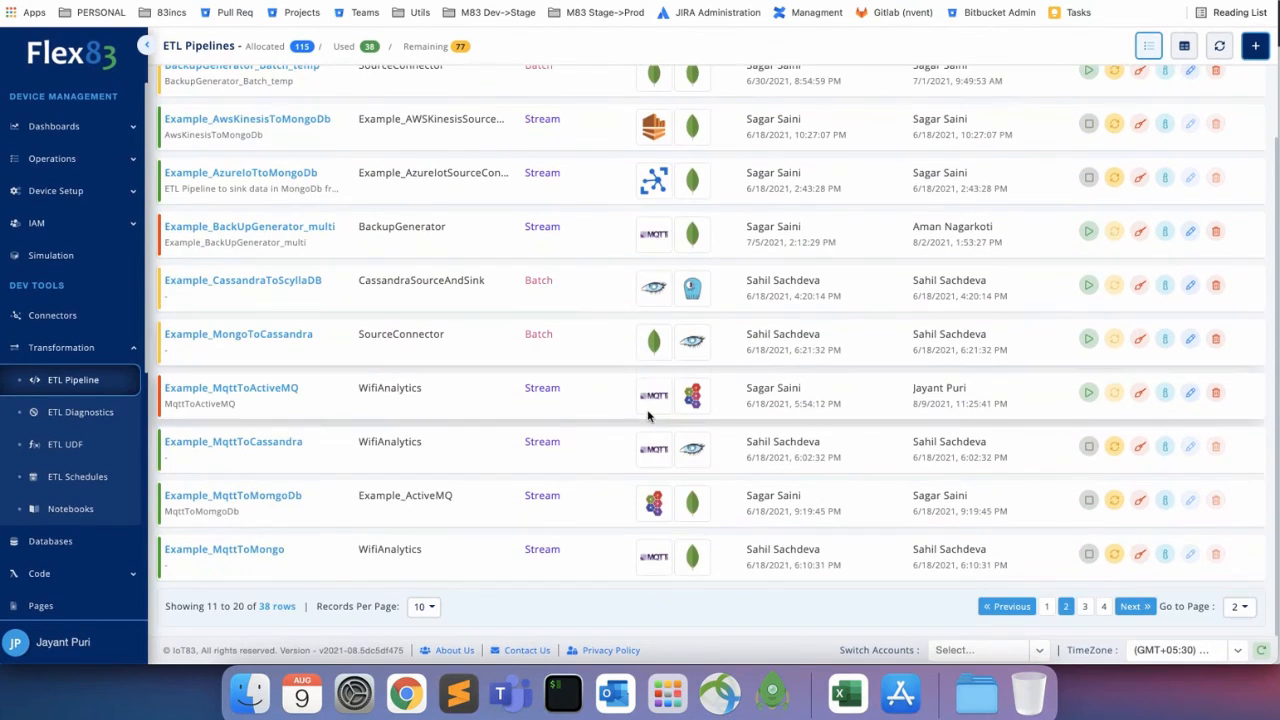
{"action": "scroll", "coordinate": [648, 418], "scroll_direction": "up", "scroll_amount": 2}
{"action": "scroll", "coordinate": [455, 453], "scroll_direction": "down", "scroll_amount": 2}
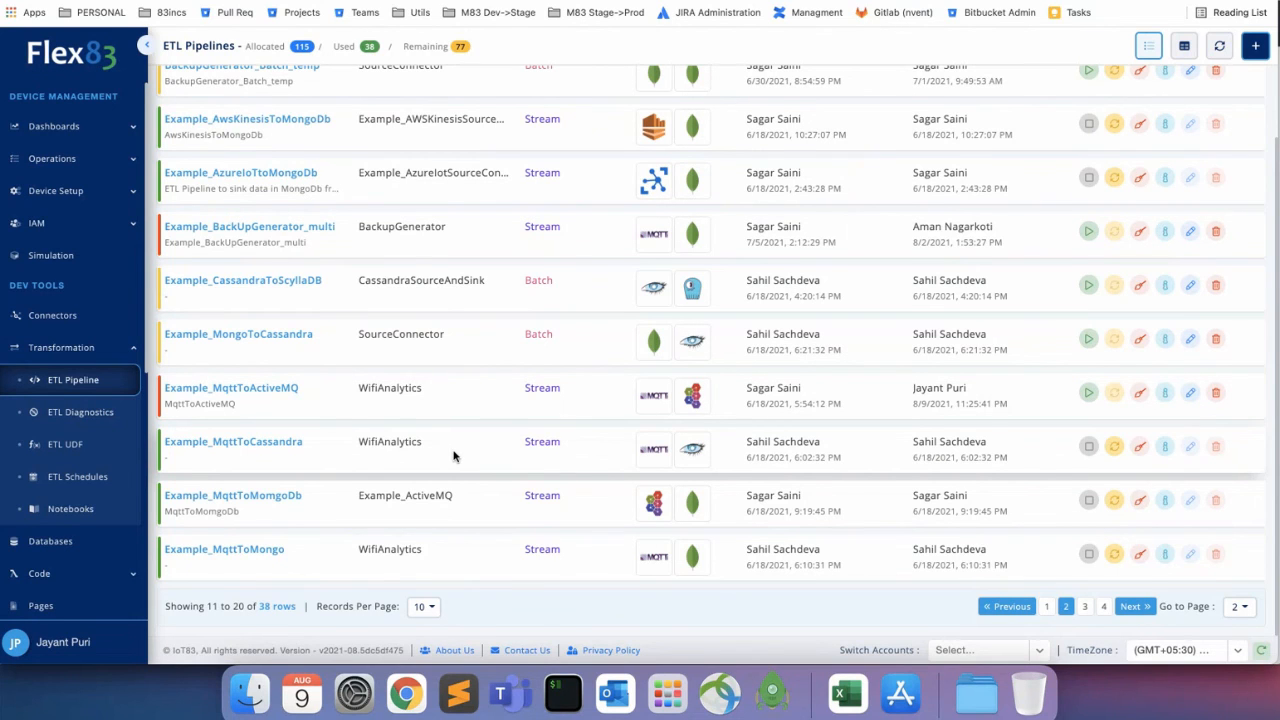
{"action": "scroll", "coordinate": [453, 456], "scroll_direction": "up", "scroll_amount": 2}
{"action": "scroll", "coordinate": [453, 456], "scroll_direction": "down", "scroll_amount": 2}
{"action": "scroll", "coordinate": [453, 456], "scroll_direction": "up", "scroll_amount": 2}
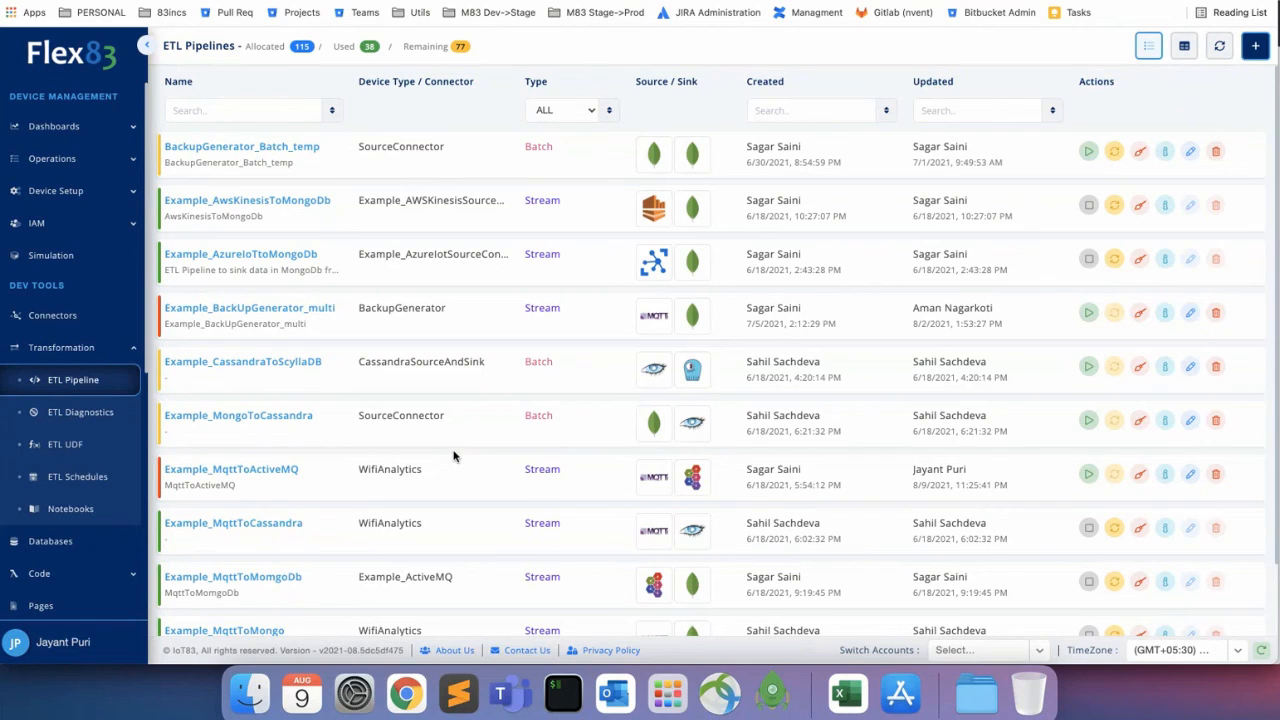
{"action": "scroll", "coordinate": [584, 395], "scroll_direction": "down", "scroll_amount": 2}
{"action": "scroll", "coordinate": [584, 395], "scroll_direction": "up", "scroll_amount": 1}
{"action": "scroll", "coordinate": [584, 395], "scroll_direction": "down", "scroll_amount": 1}
{"action": "scroll", "coordinate": [584, 395], "scroll_direction": "up", "scroll_amount": 2}
{"action": "scroll", "coordinate": [584, 395], "scroll_direction": "down", "scroll_amount": 2}
{"action": "scroll", "coordinate": [584, 395], "scroll_direction": "up", "scroll_amount": 2}
{"action": "scroll", "coordinate": [584, 395], "scroll_direction": "down", "scroll_amount": 2}
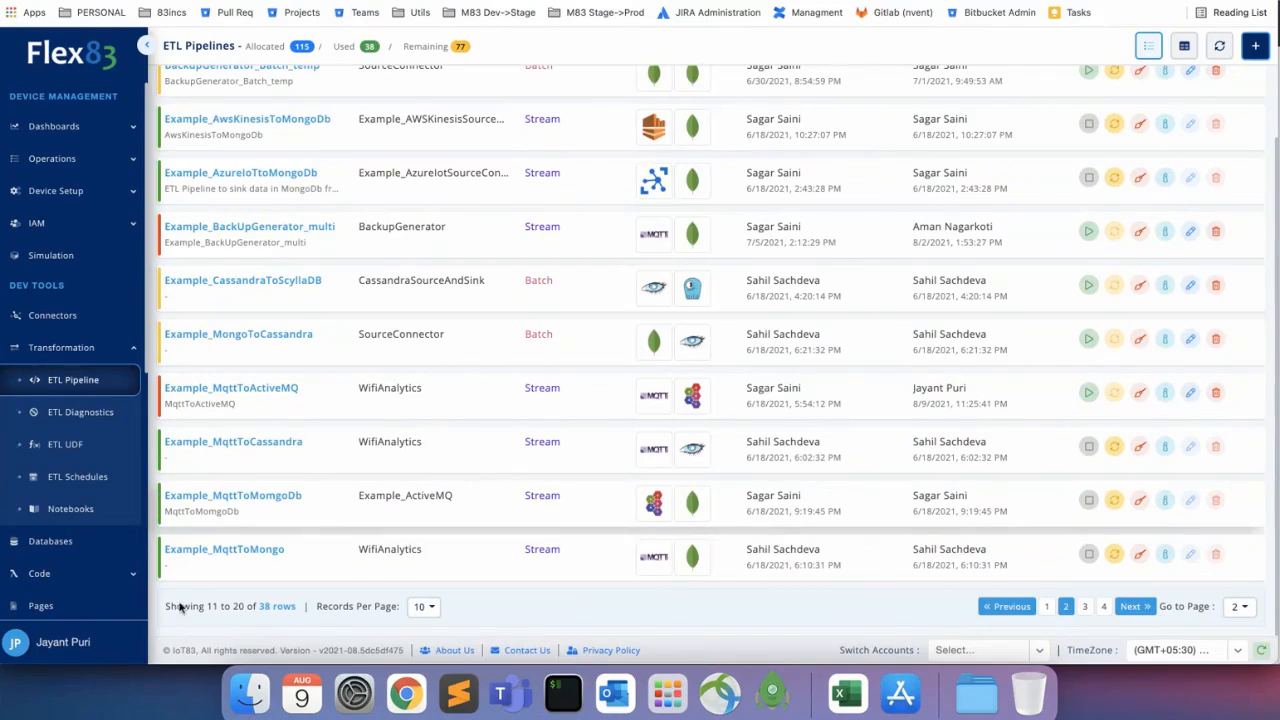